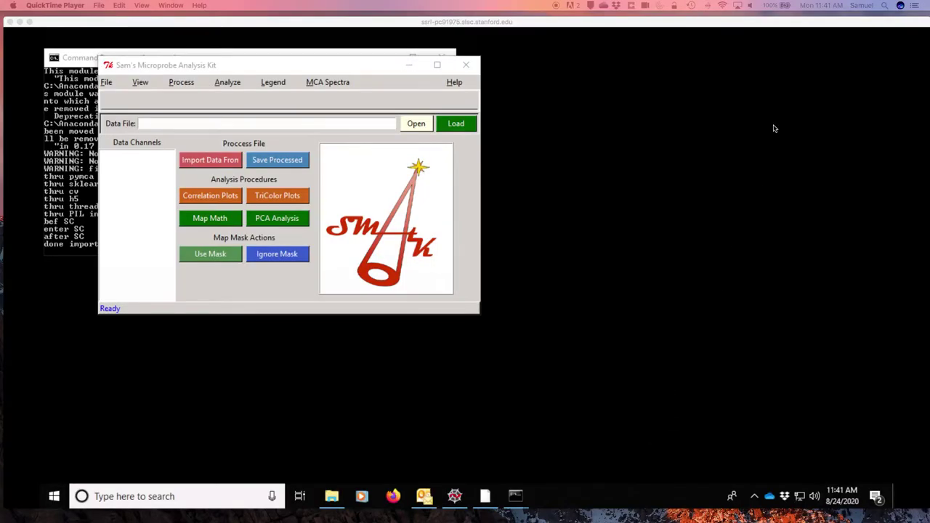
# Open the map file Lapis_fine_ME_reg1_2469_15_001.hdf5 in SMAK
pyautogui.click(409, 126)
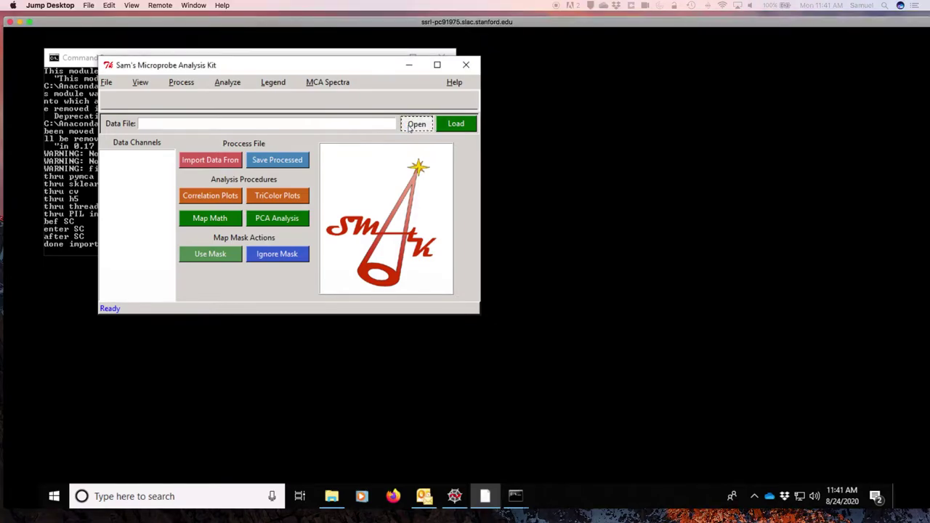
pyautogui.click(410, 125)
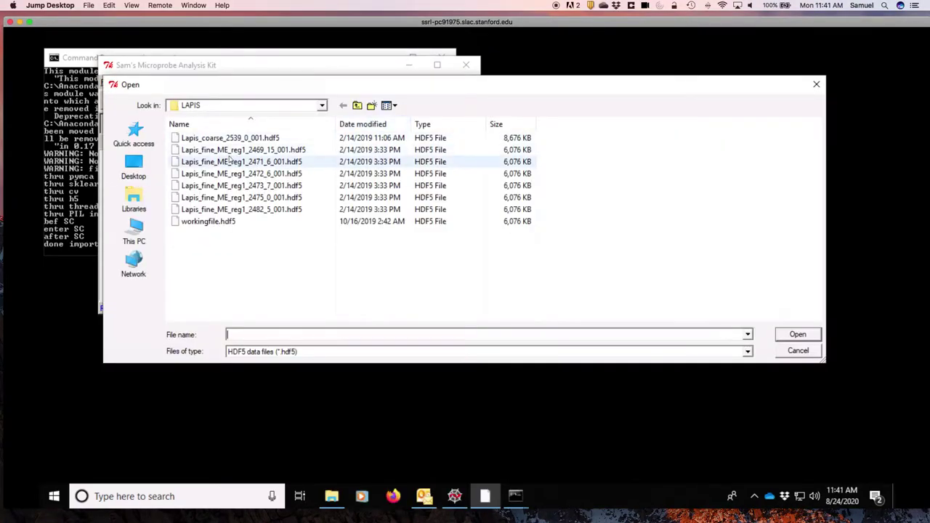
pyautogui.click(210, 153)
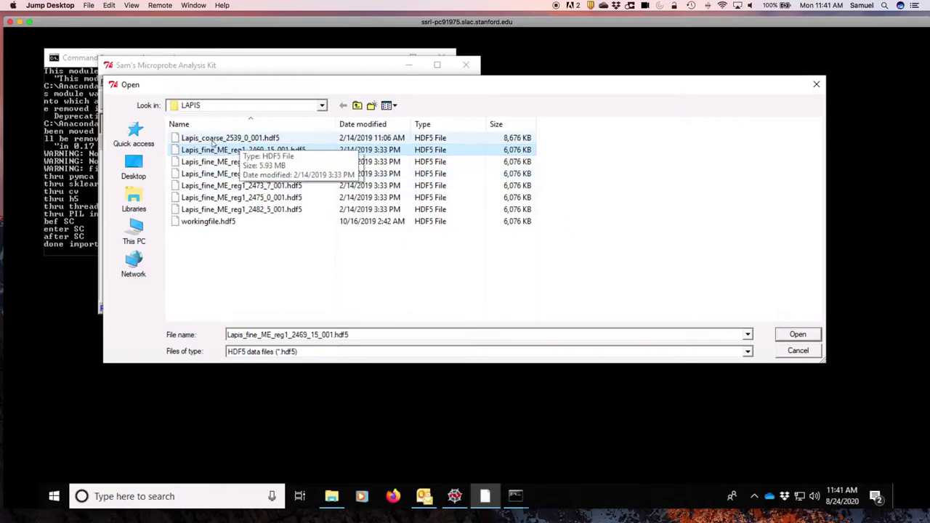
pyautogui.click(799, 334)
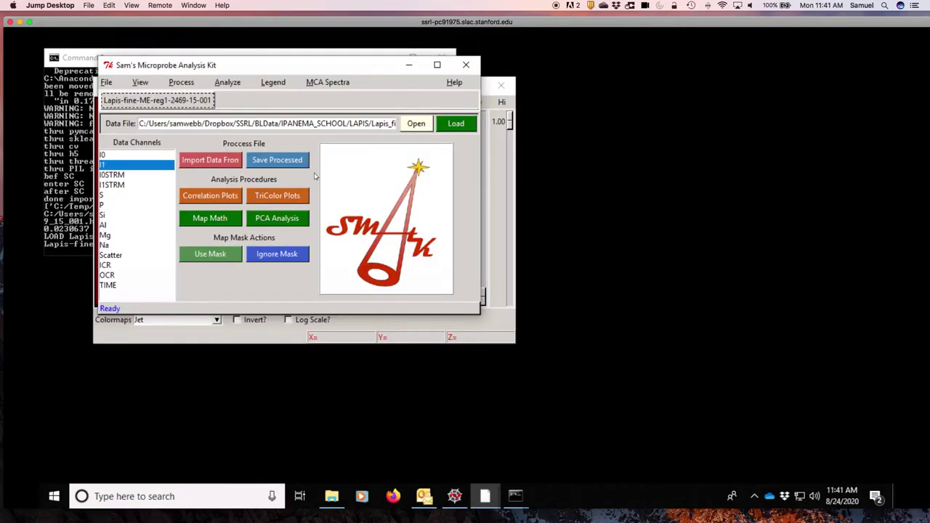
# Move the Image Display window to the lower right and show the sulfur S channel map
pyautogui.click(511, 276)
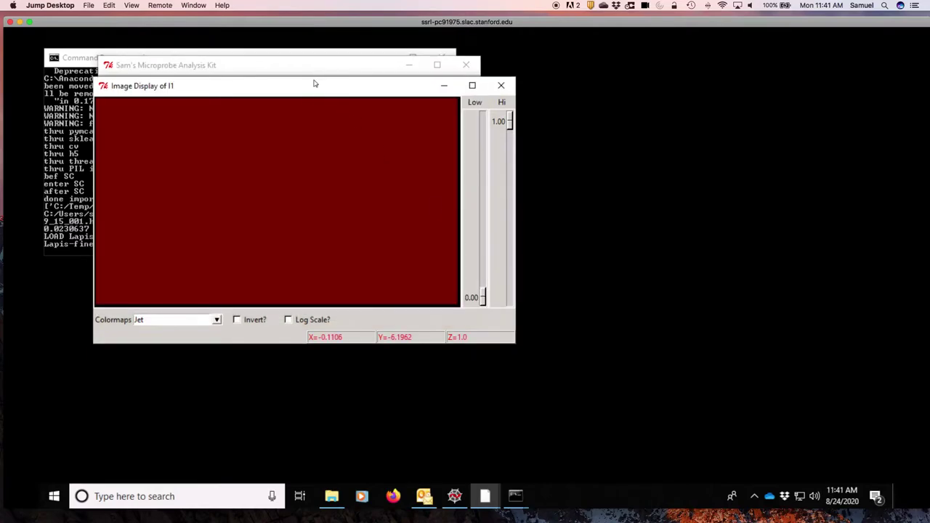
pyautogui.moveTo(310, 93); pyautogui.dragTo(655, 225)
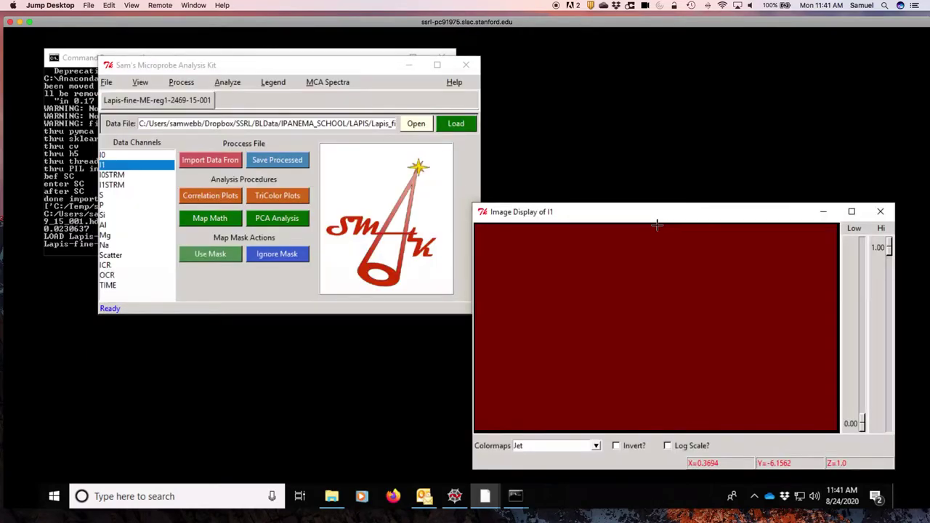
pyautogui.click(106, 195)
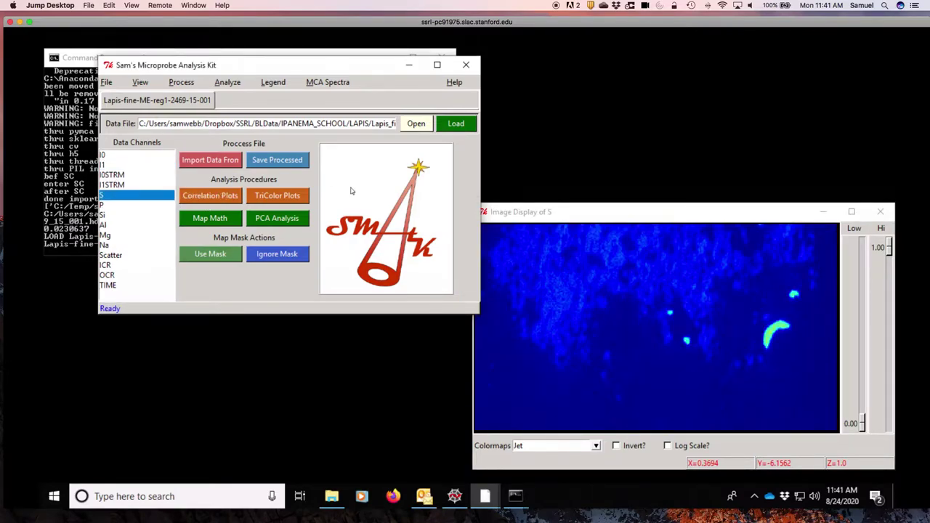
pyautogui.click(541, 212)
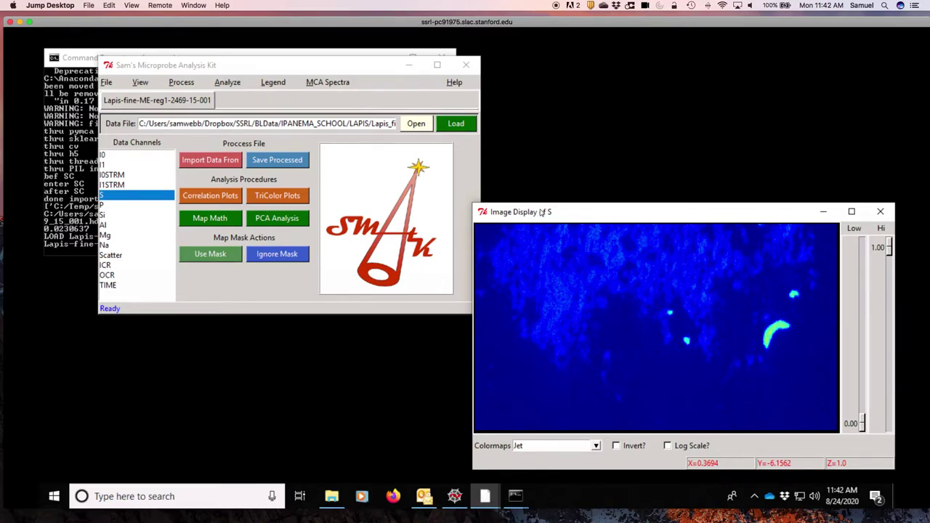
# Rapid-import the S channel from all six Lapis_fine_ME_reg1 files, adding S2469.15 and the other S channels
pyautogui.click(106, 84)
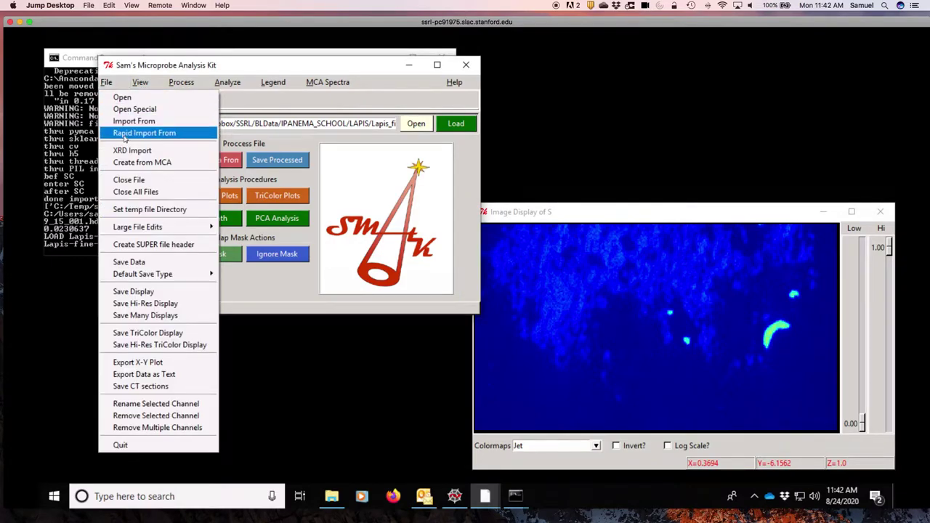
pyautogui.click(144, 133)
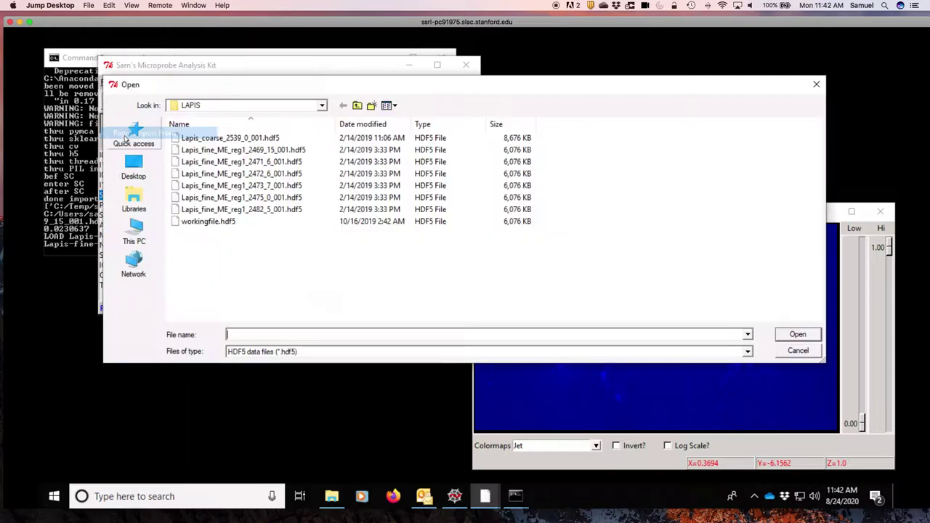
pyautogui.click(211, 150)
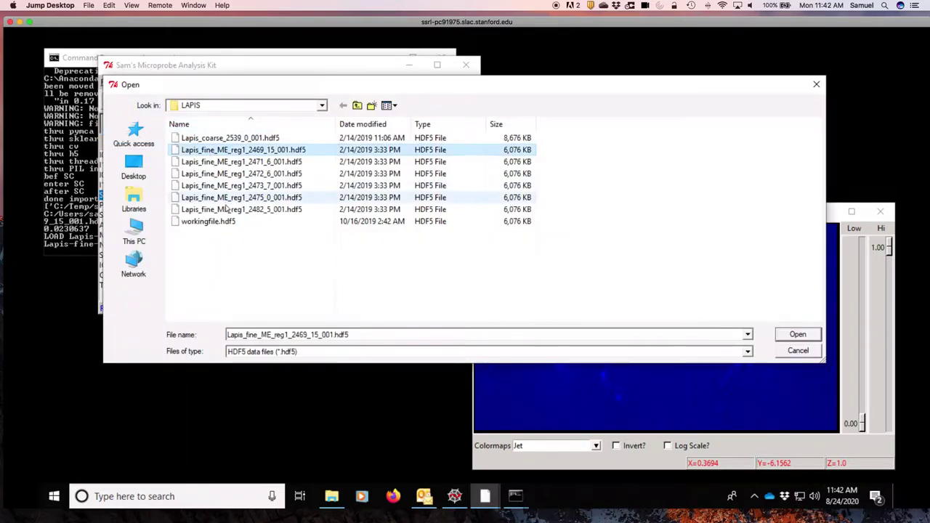
pyautogui.keyDown('shift'); pyautogui.click(226, 209); pyautogui.keyUp('shift')
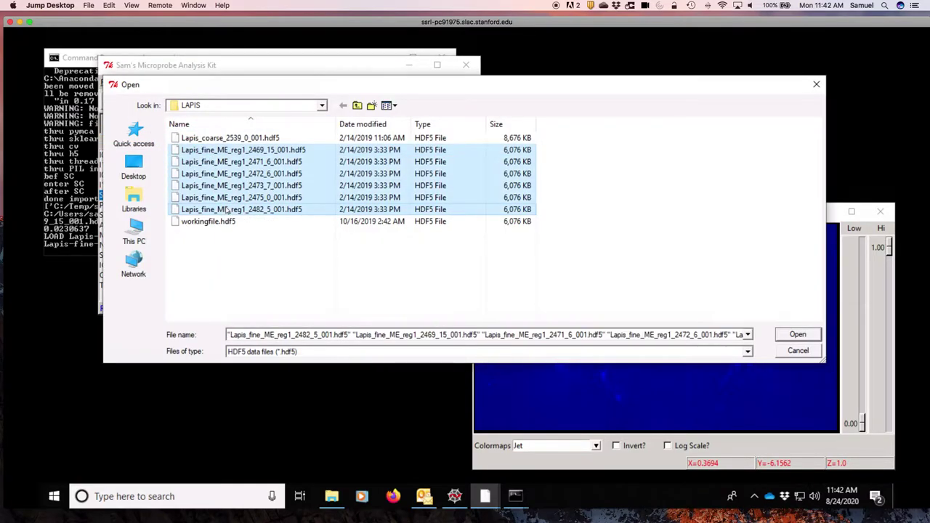
pyautogui.click(794, 335)
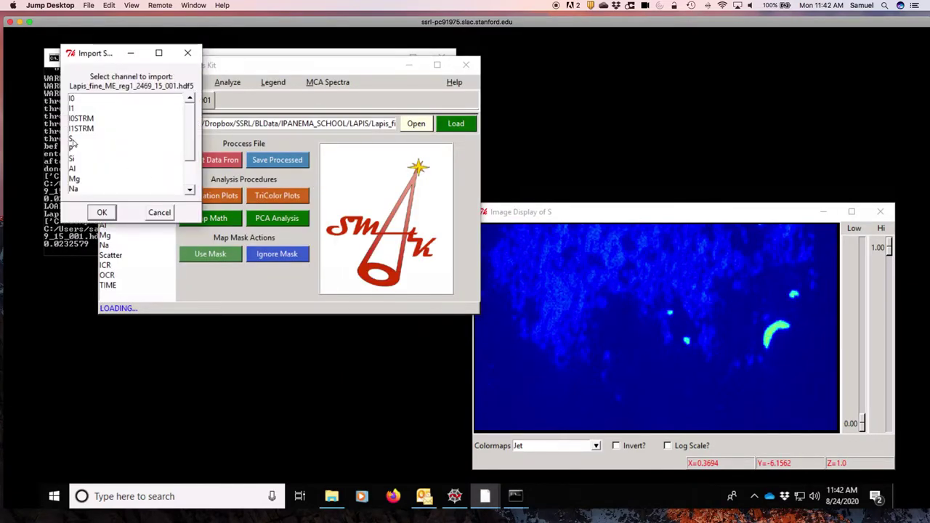
pyautogui.click(72, 140)
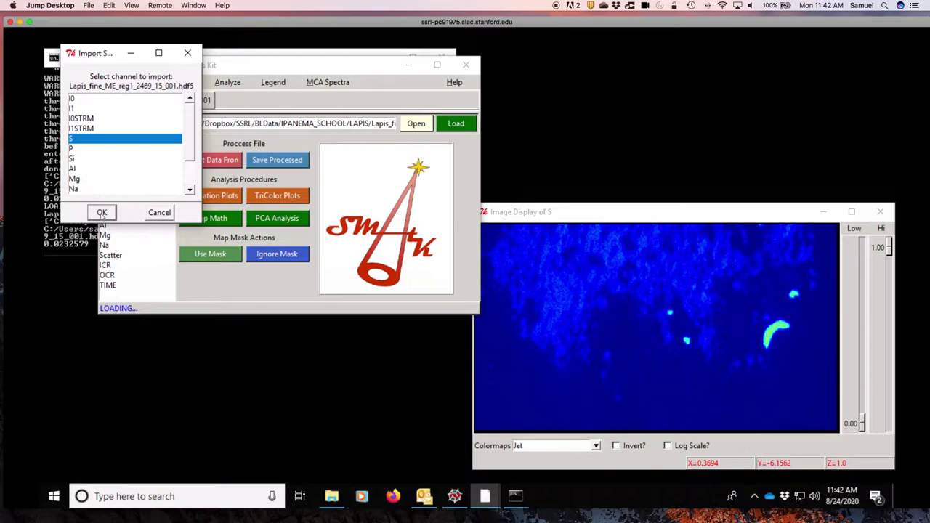
pyautogui.click(102, 212)
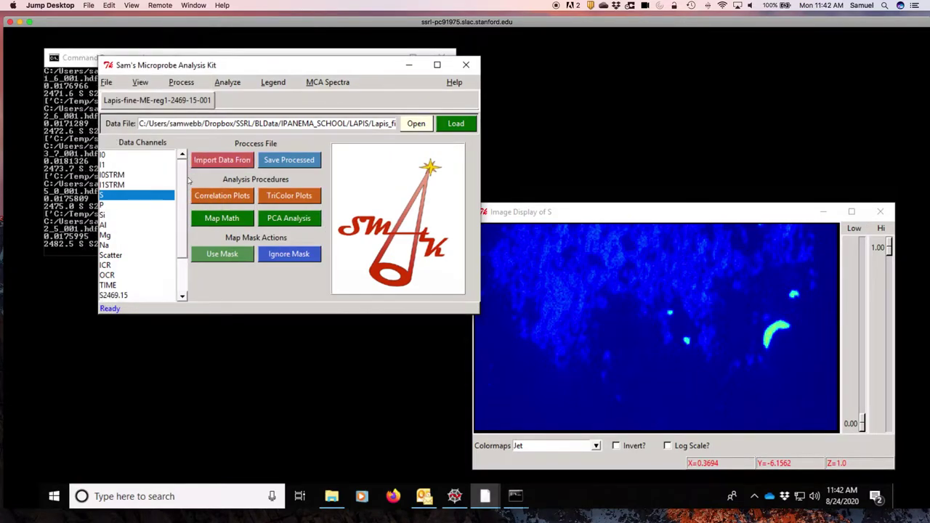
# Step through the sulfur maps from S2469.15 to S2482.5, ending on the S2475.0 map
pyautogui.moveTo(182, 182); pyautogui.dragTo(182, 267)
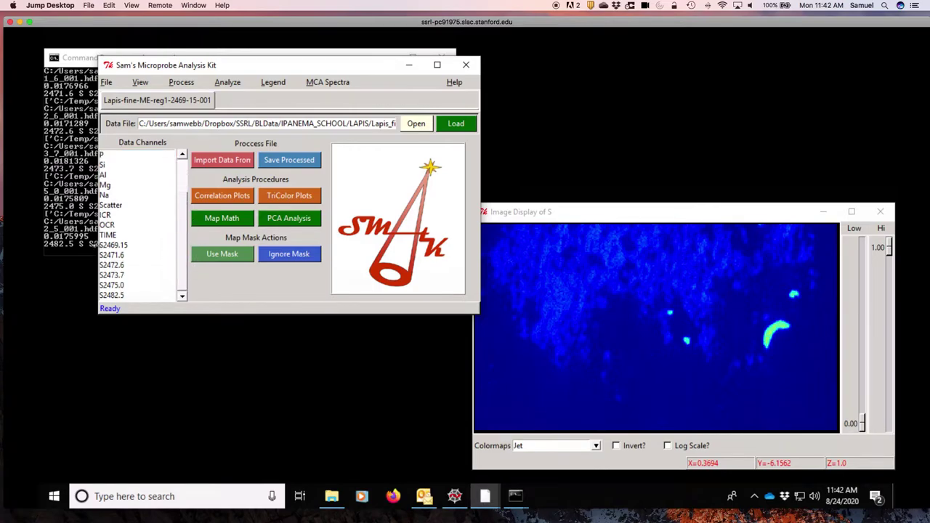
pyautogui.click(117, 245)
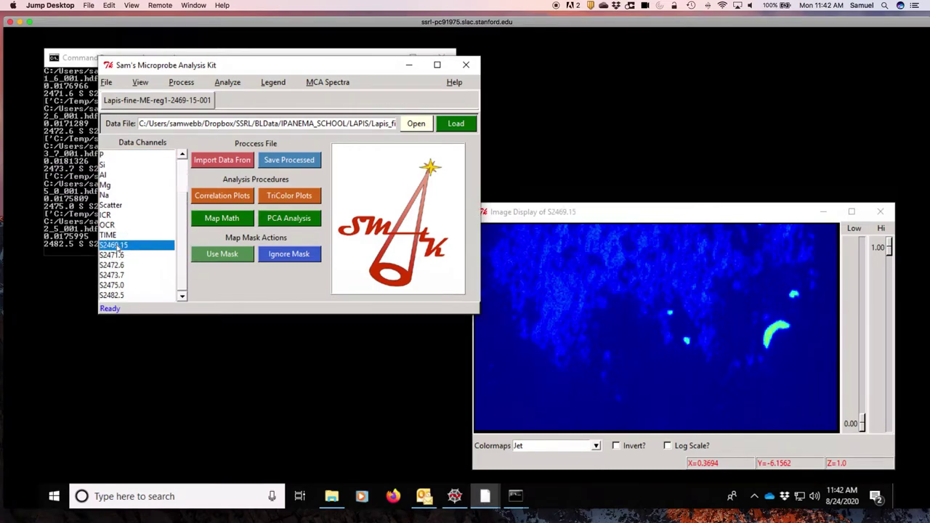
pyautogui.press('Down')
pyautogui.press('Down')
pyautogui.press('Down')
pyautogui.press('Down')
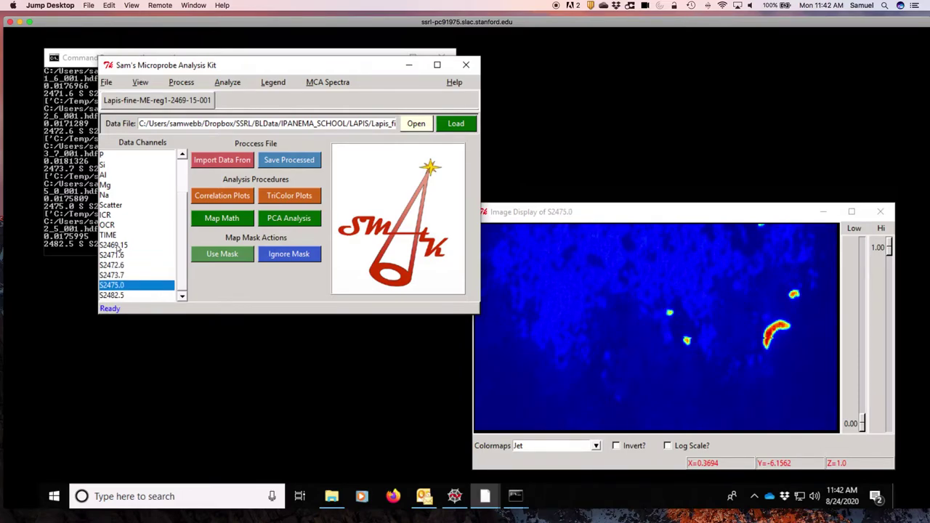
pyautogui.press('Down')
pyautogui.press('Up')
pyautogui.click(599, 220)
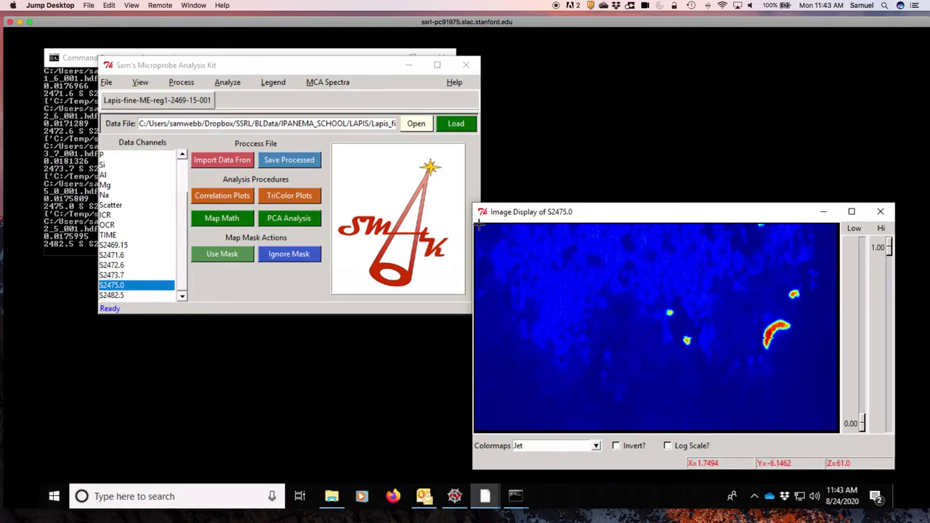
# Zoom into a rectangular region of the S2475.0 map and move the image window up
pyautogui.moveTo(479, 226); pyautogui.dragTo(681, 428)
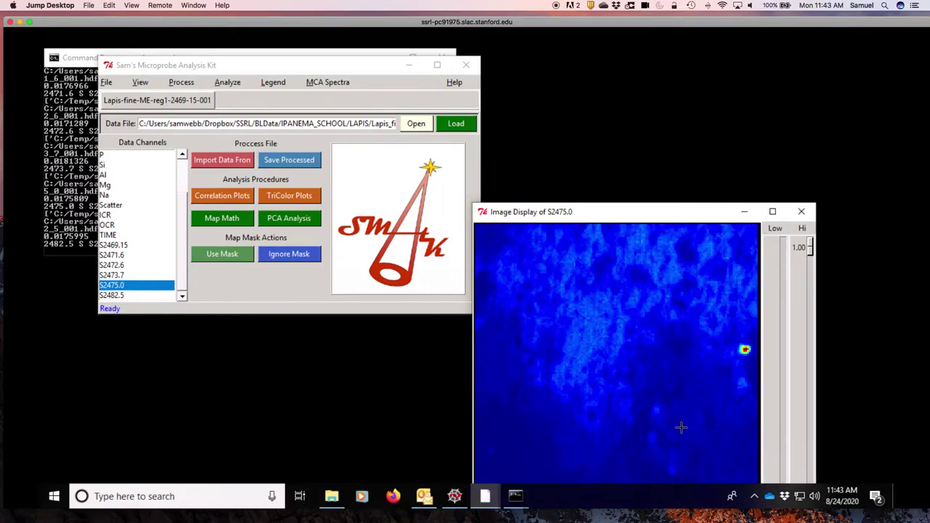
pyautogui.moveTo(627, 213); pyautogui.dragTo(638, 96)
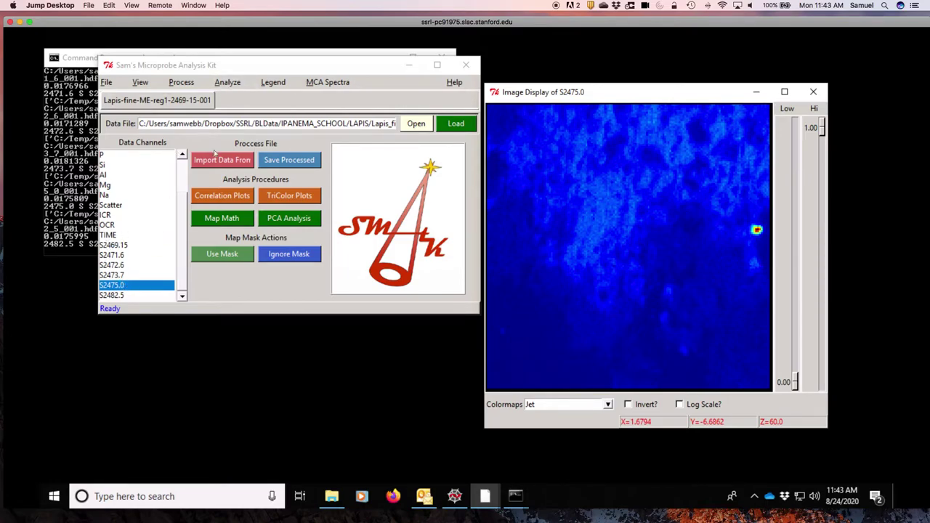
# Start a spectrum from channels S2469.15 through S2482.5, declining the default energy values
pyautogui.click(227, 82)
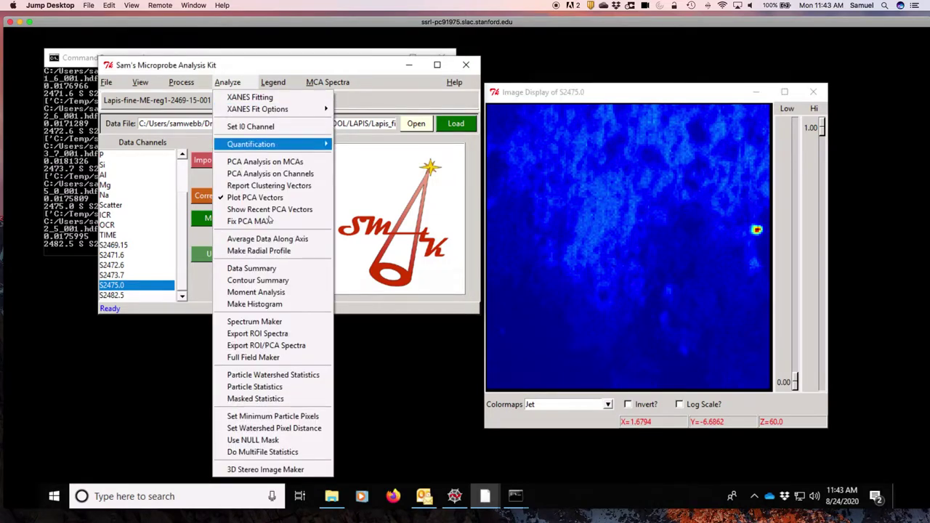
pyautogui.click(275, 327)
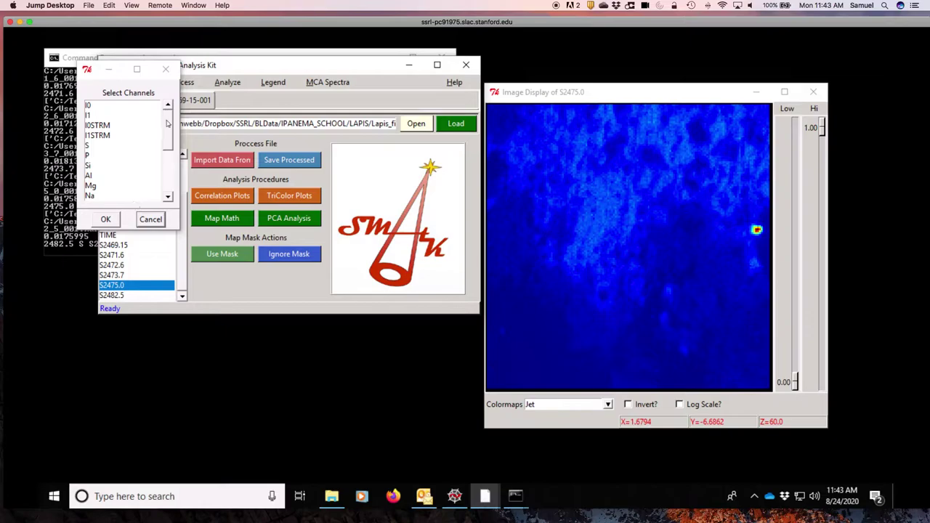
pyautogui.moveTo(167, 123); pyautogui.dragTo(167, 191)
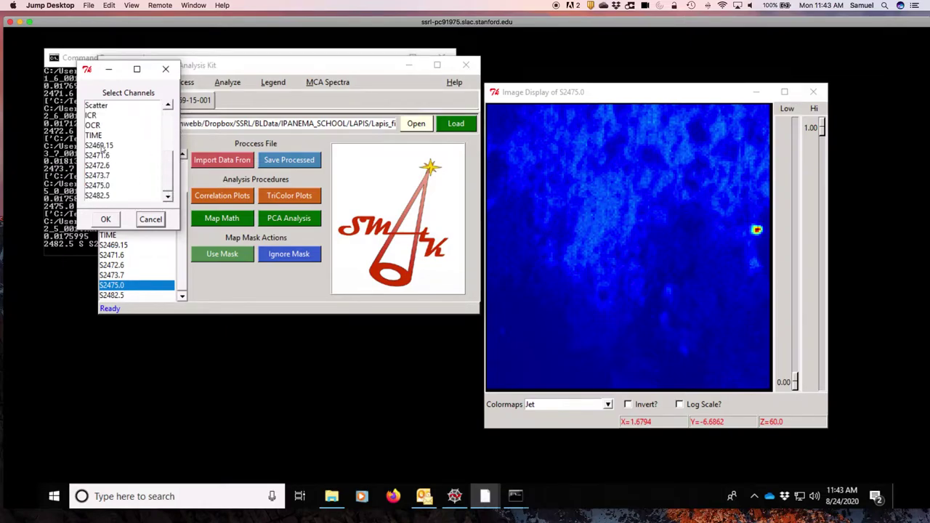
pyautogui.moveTo(102, 146); pyautogui.dragTo(103, 206)
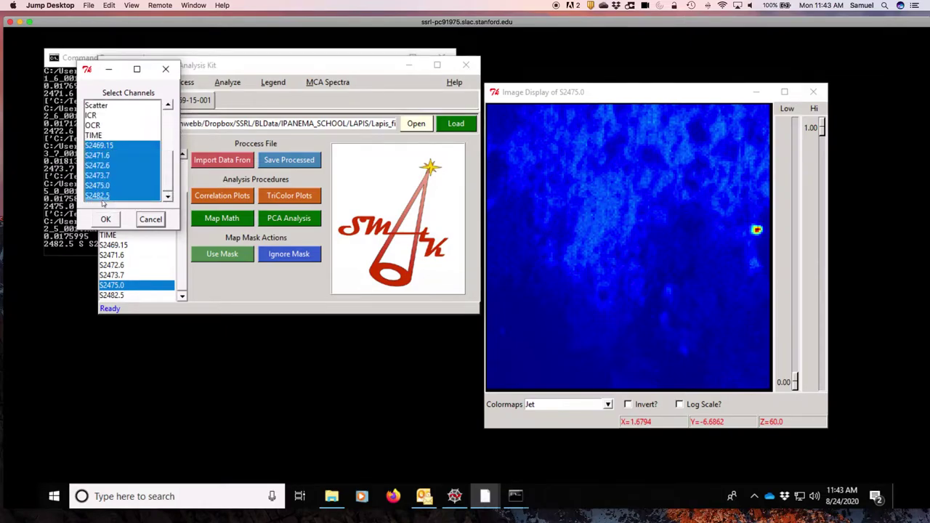
pyautogui.click(105, 221)
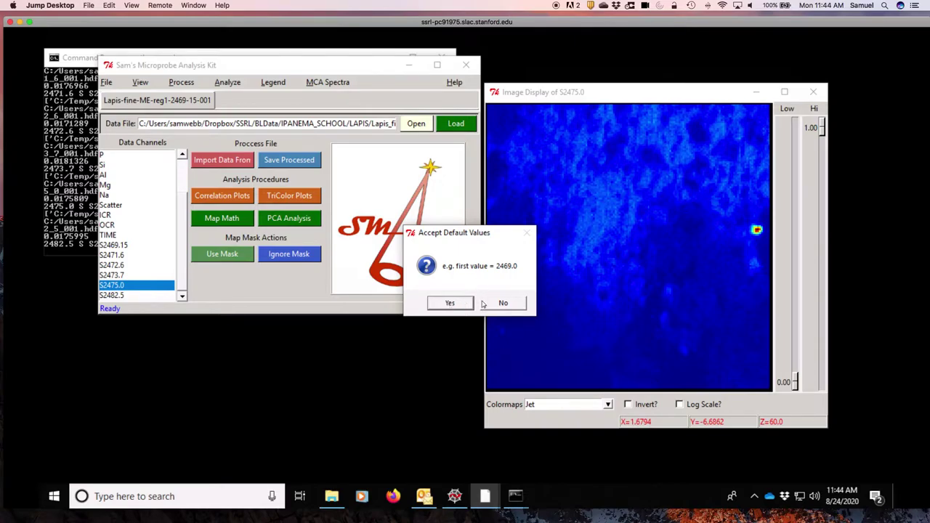
pyautogui.click(500, 304)
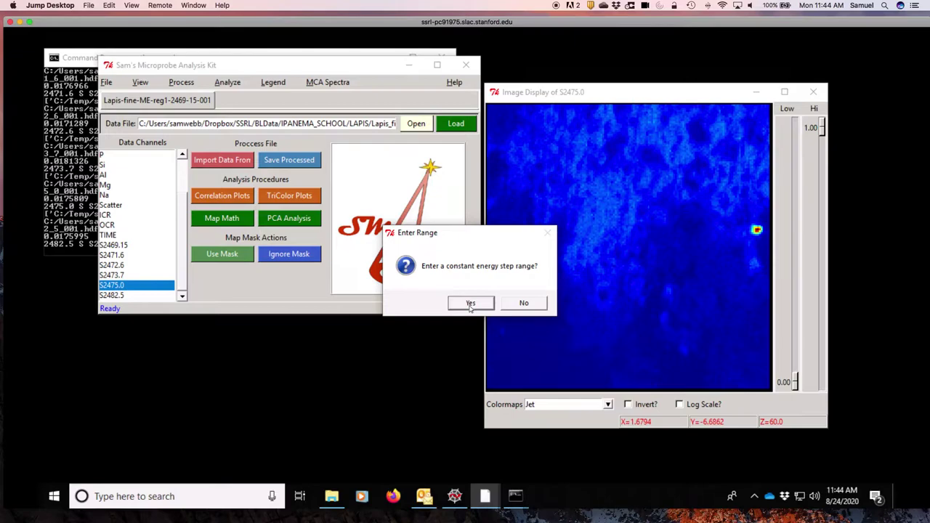
pyautogui.click(522, 306)
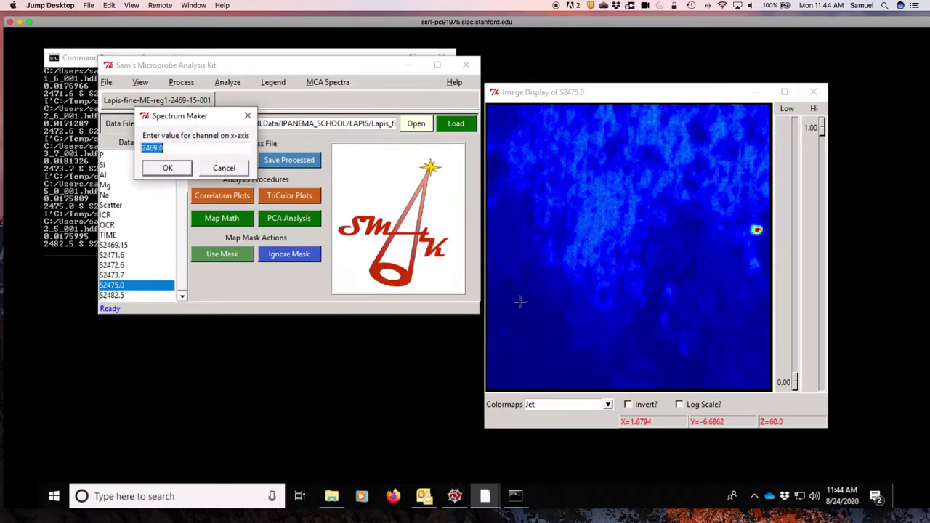
# Enter channel energies 2469.15, 2471.6, 2472.6, 2473.7, 2475.0 and 2482.5
pyautogui.click(180, 148)
pyautogui.click(169, 168)
pyautogui.click(167, 167)
pyautogui.click(192, 148)
pyautogui.write('6')
pyautogui.press('Return')
pyautogui.click(191, 149)
pyautogui.write('73')
pyautogui.press('Return')
pyautogui.click(167, 169)
pyautogui.click(168, 149)
pyautogui.write('5')
pyautogui.press('Return')
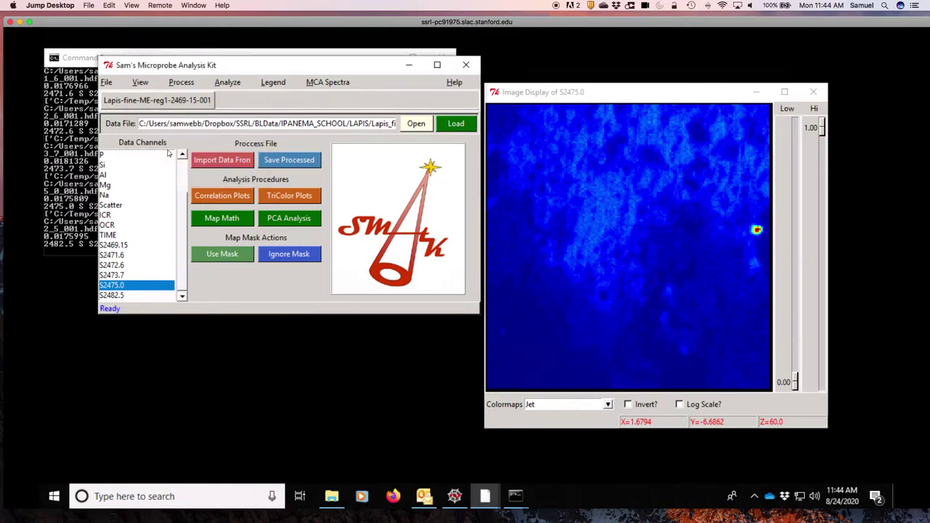
pyautogui.click(596, 238)
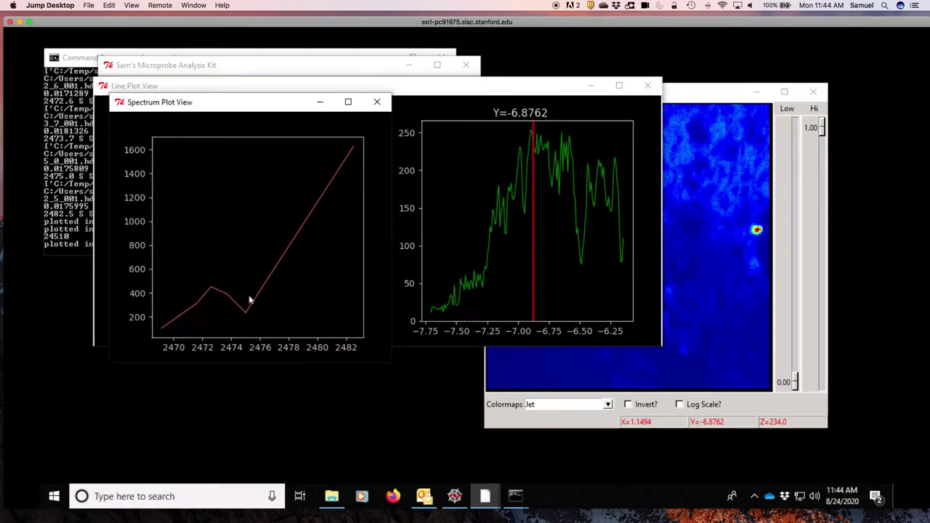
pyautogui.click(757, 229)
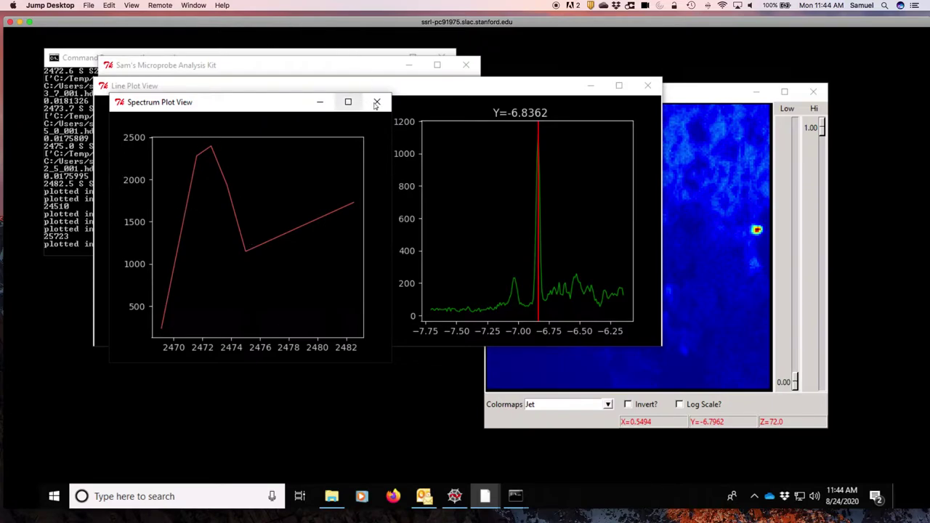
pyautogui.click(377, 103)
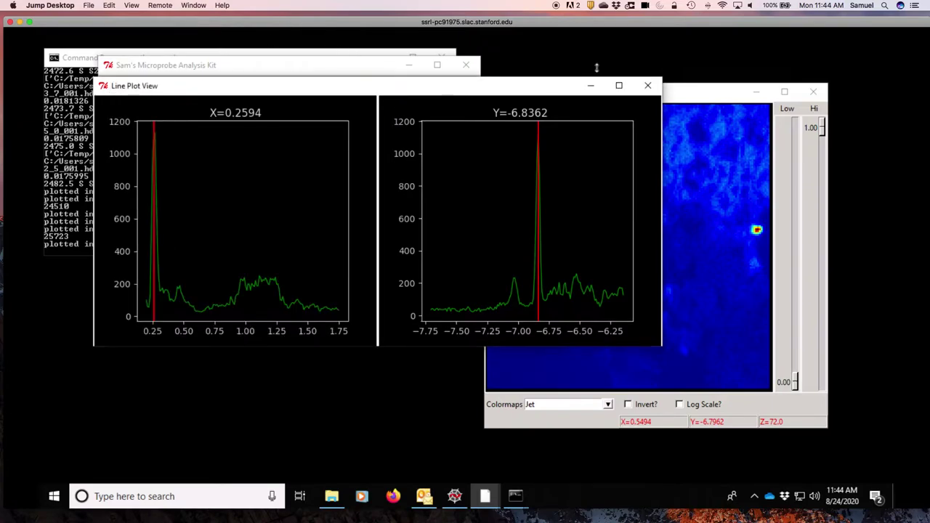
pyautogui.click(647, 85)
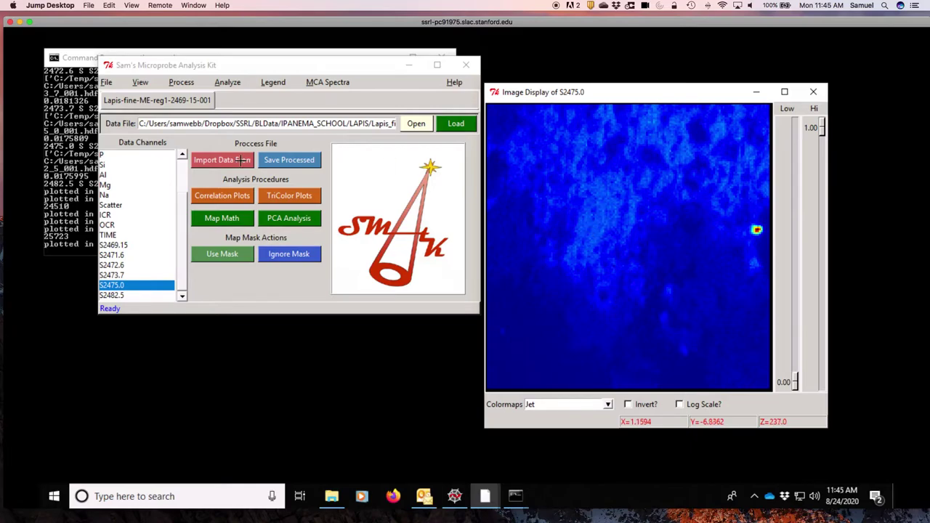
# Open Advanced Filtering on S2469.15, set filter size 5 and preview a mean filter
pyautogui.click(182, 82)
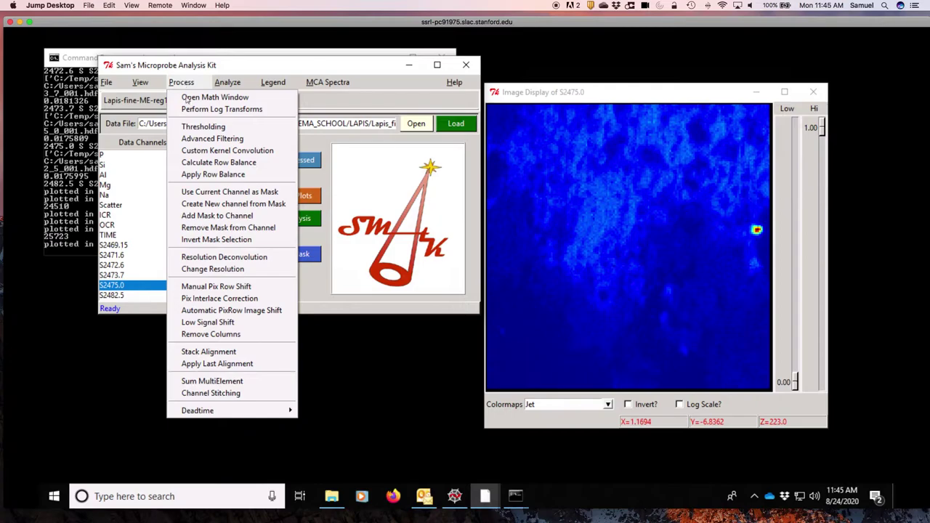
pyautogui.click(197, 139)
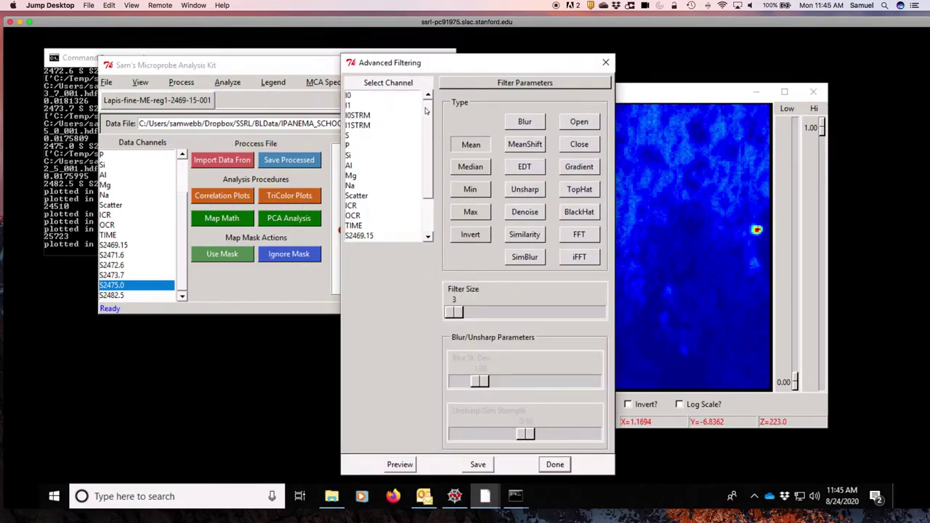
pyautogui.moveTo(426, 113); pyautogui.dragTo(420, 191)
pyautogui.click(358, 186)
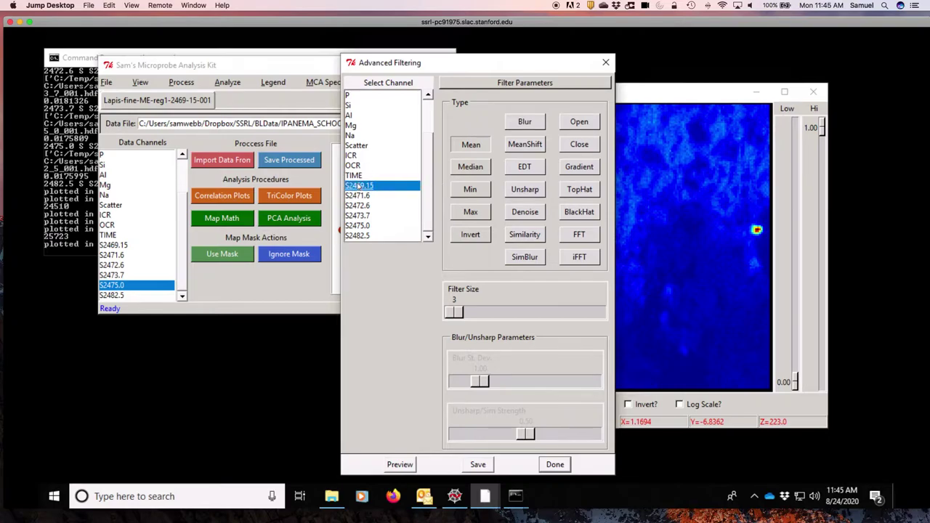
pyautogui.click(527, 123)
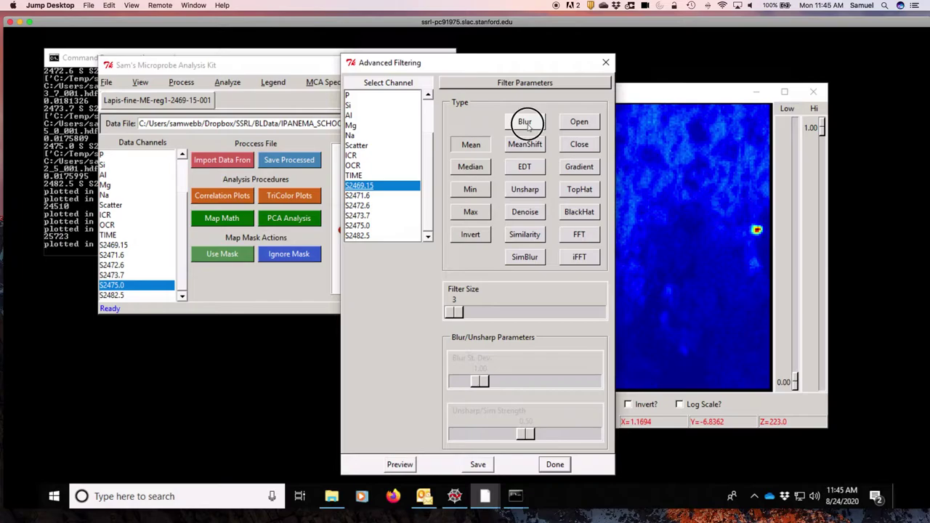
pyautogui.click(488, 315)
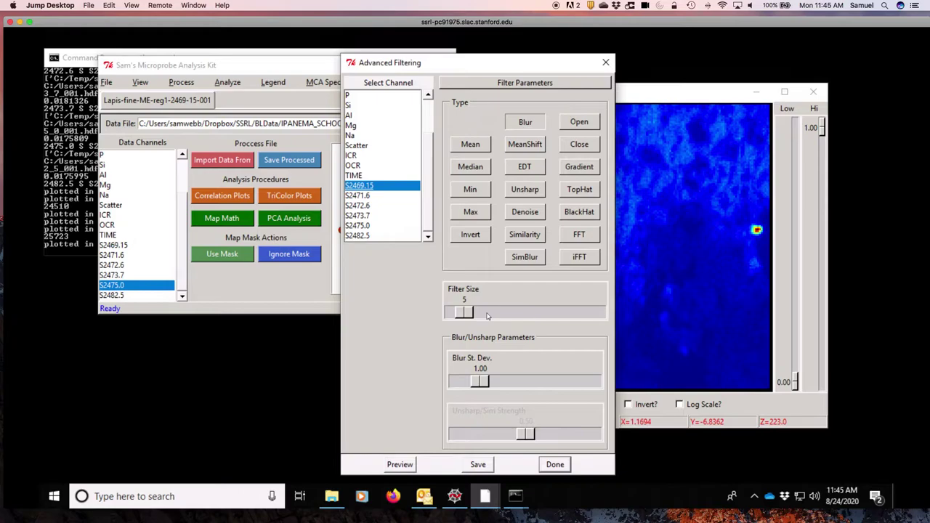
pyautogui.click(465, 147)
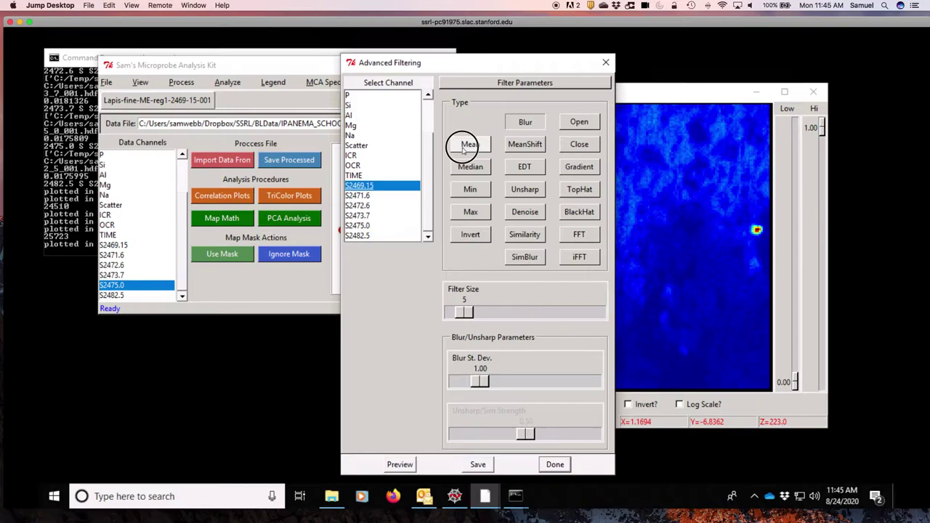
pyautogui.click(394, 464)
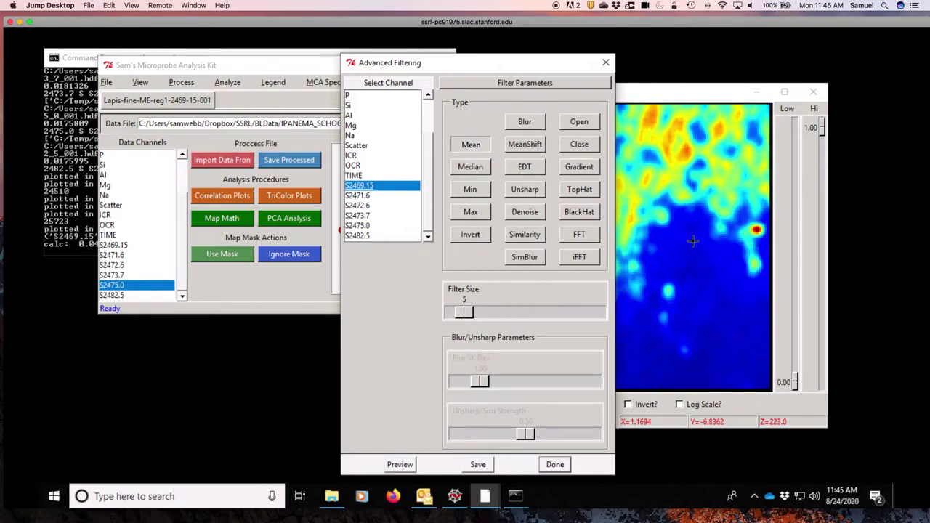
# Preview a Blur with standard deviation 0.60, then save blurred copies of all six sulfur channels
pyautogui.click(523, 125)
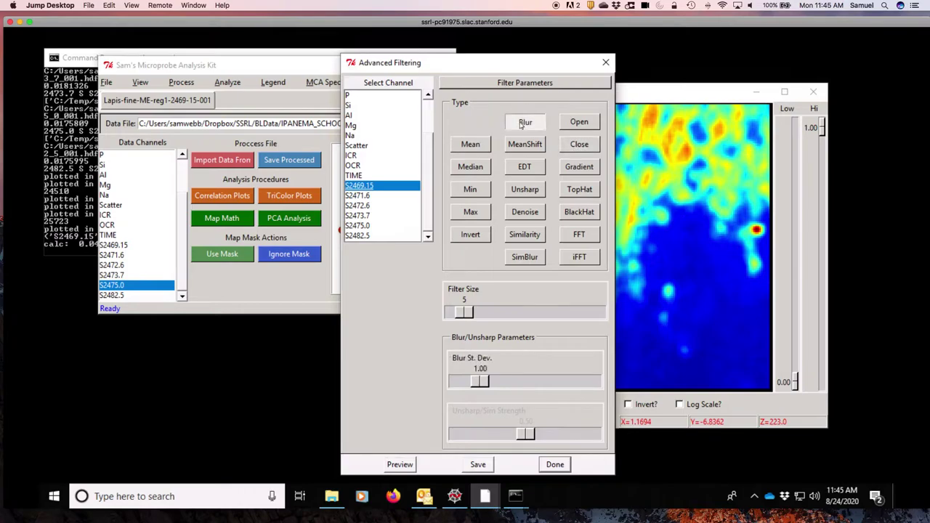
pyautogui.moveTo(479, 384); pyautogui.dragTo(467, 383)
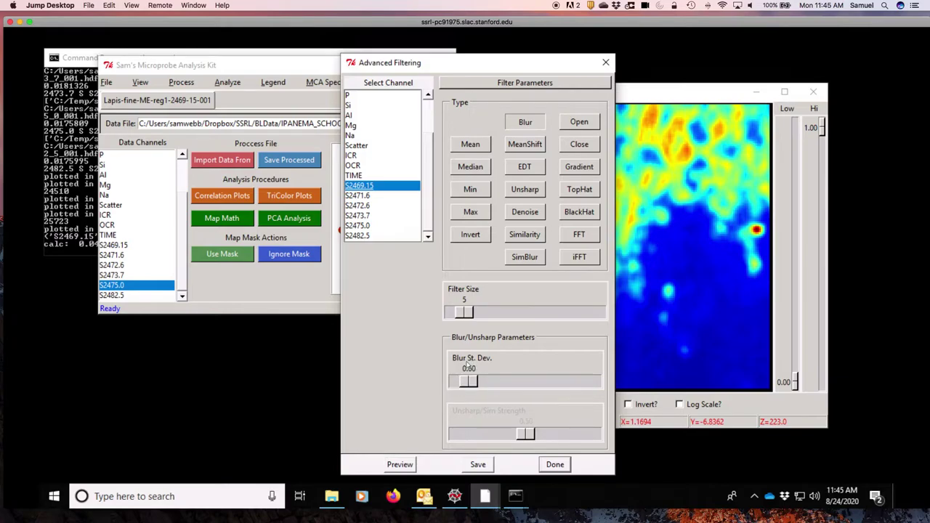
pyautogui.click(399, 465)
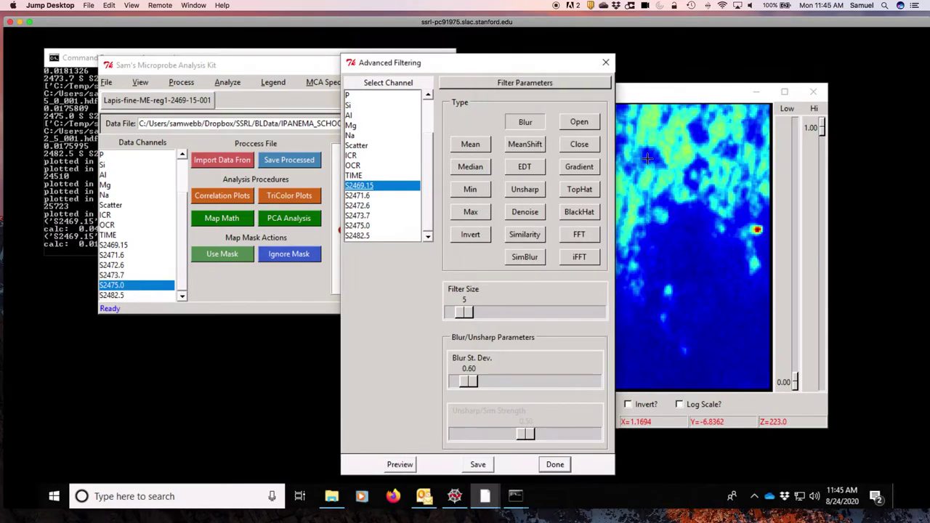
pyautogui.moveTo(439, 64); pyautogui.dragTo(360, 69)
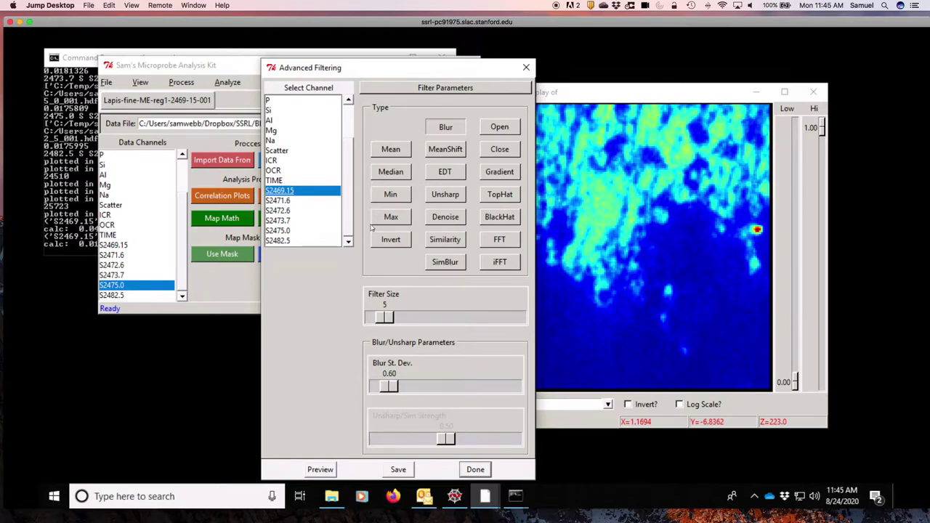
pyautogui.keyDown('shift'); pyautogui.click(289, 241); pyautogui.keyUp('shift')
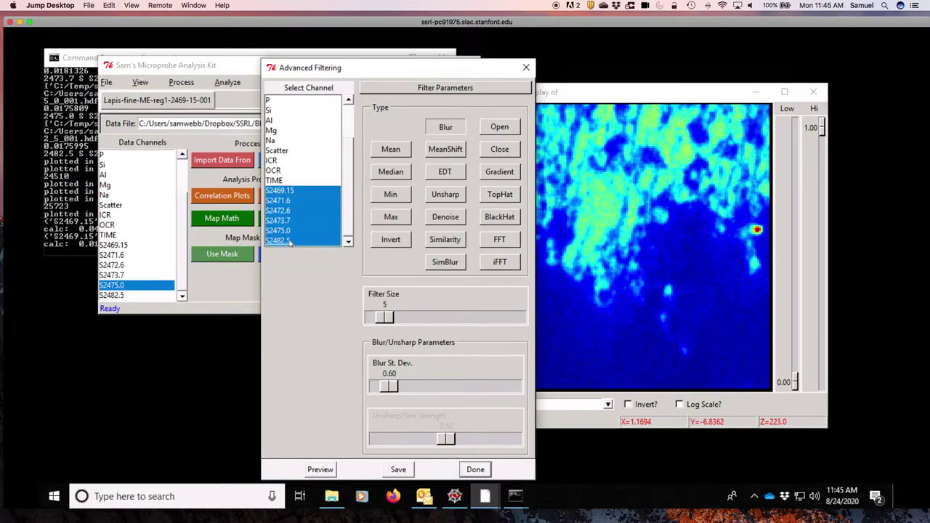
pyautogui.click(398, 470)
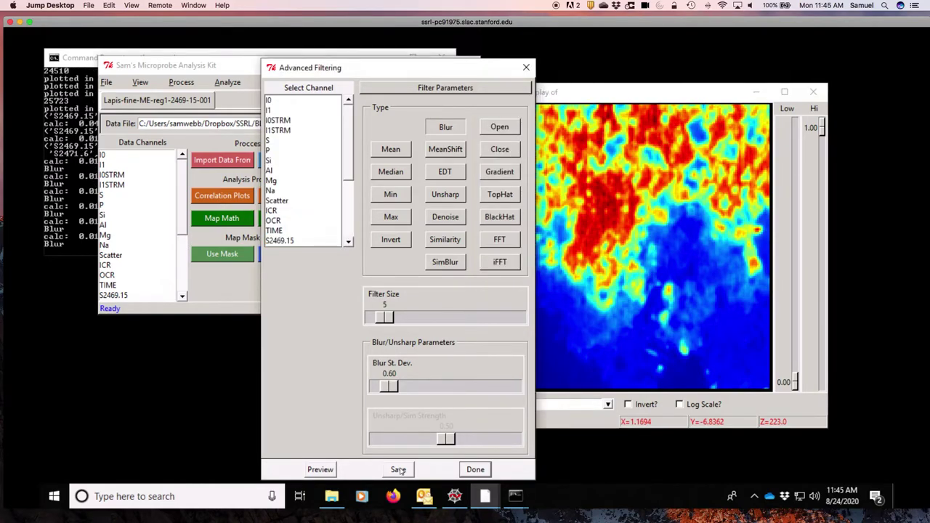
# Close the filtering window and browse the blurred maps from S2469.15-blur to S2482.5-blur
pyautogui.click(475, 470)
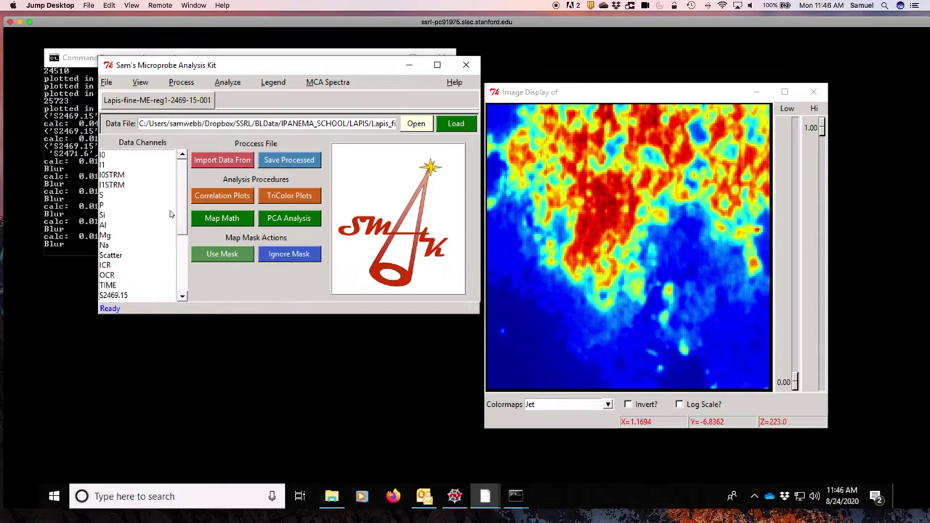
pyautogui.moveTo(182, 205); pyautogui.dragTo(182, 295)
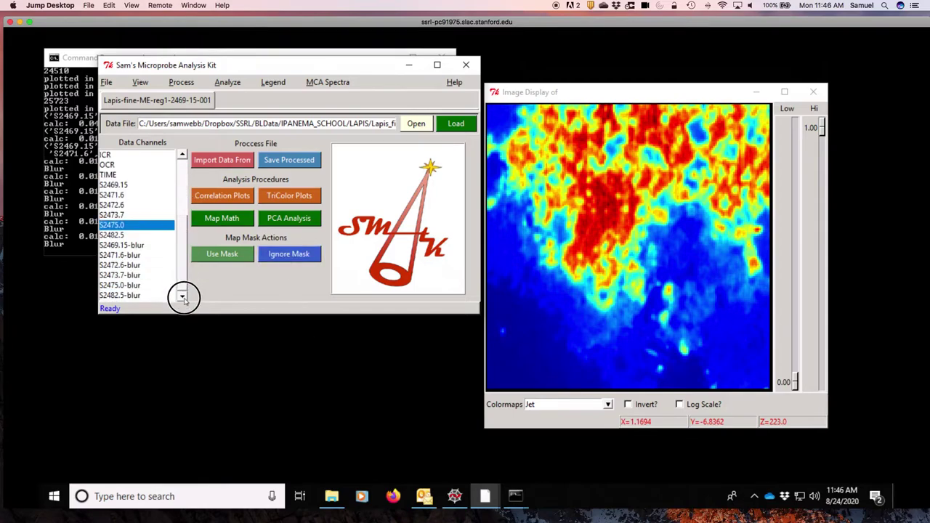
pyautogui.click(140, 247)
pyautogui.press('Down')
pyautogui.press('Down')
pyautogui.press('Down')
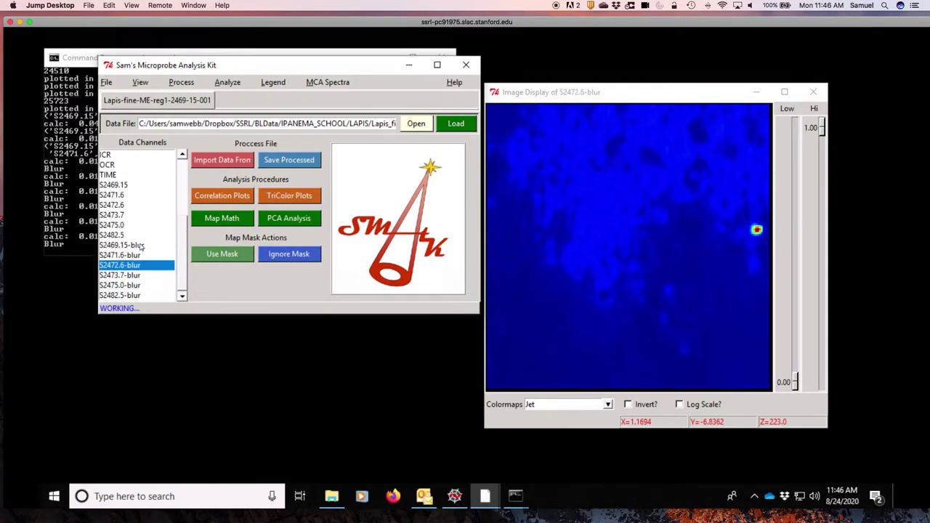
pyautogui.press('Down')
pyautogui.press('Down')
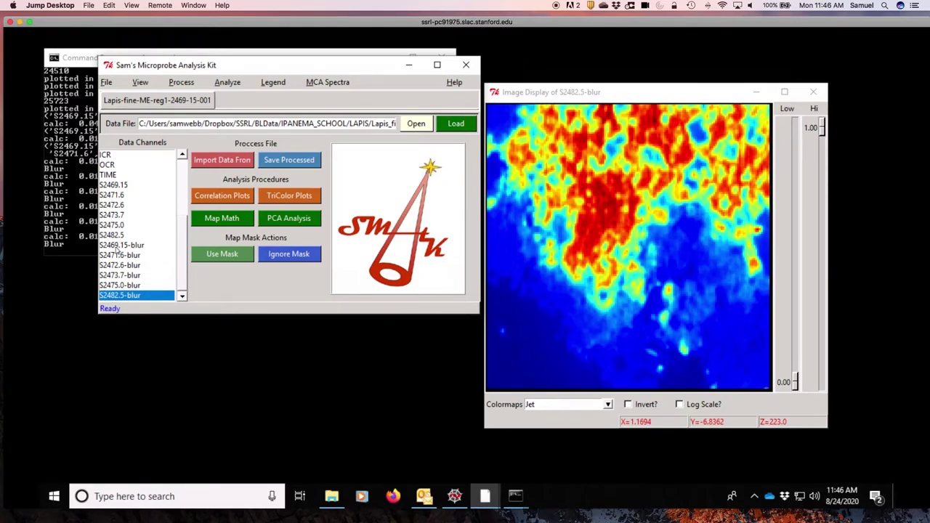
# Start a spectrum from S2469.15-blur through S2482.5-blur, declining default energies and a constant step range
pyautogui.click(227, 83)
pyautogui.click(250, 321)
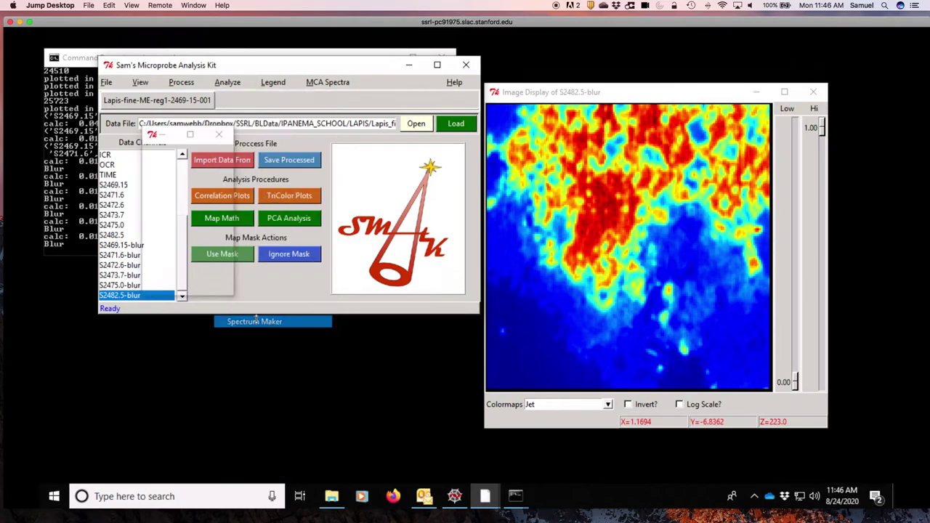
pyautogui.moveTo(235, 197); pyautogui.dragTo(231, 250)
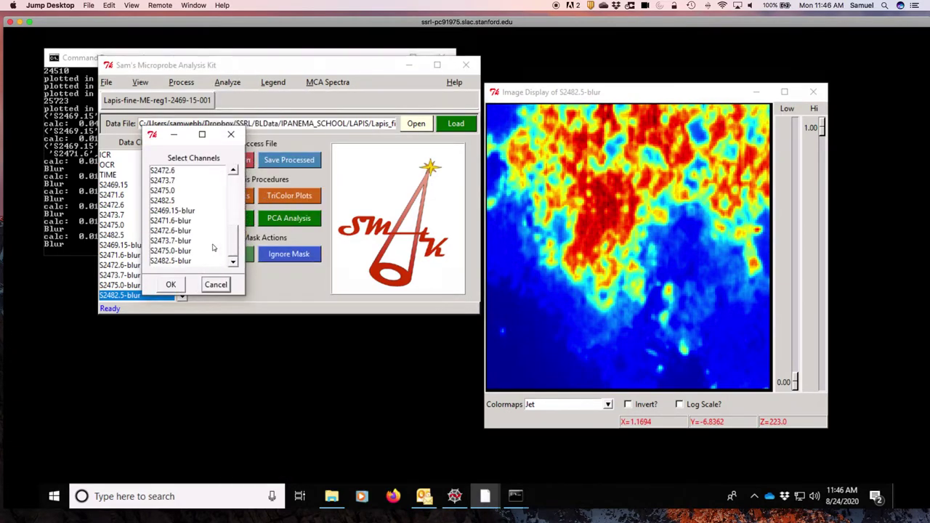
pyautogui.click(183, 211)
pyautogui.keyDown('shift'); pyautogui.click(167, 263); pyautogui.keyUp('shift')
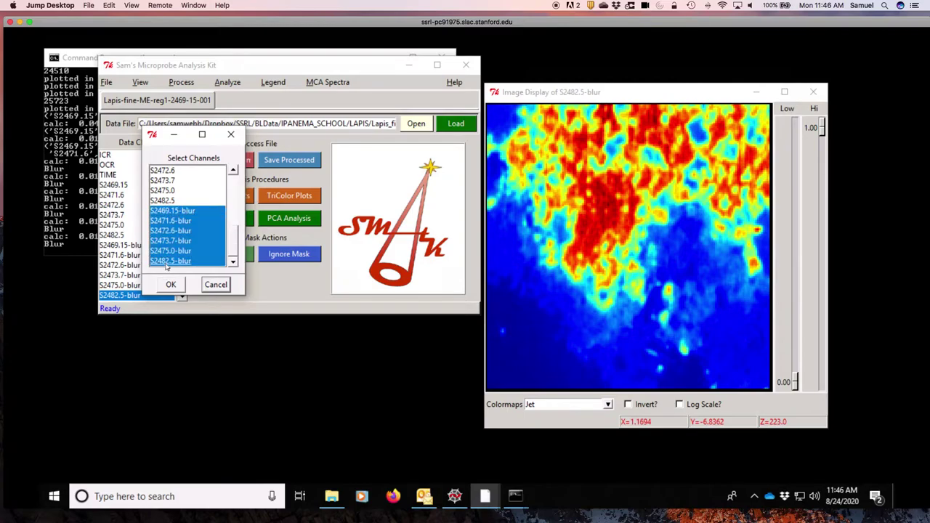
pyautogui.click(173, 286)
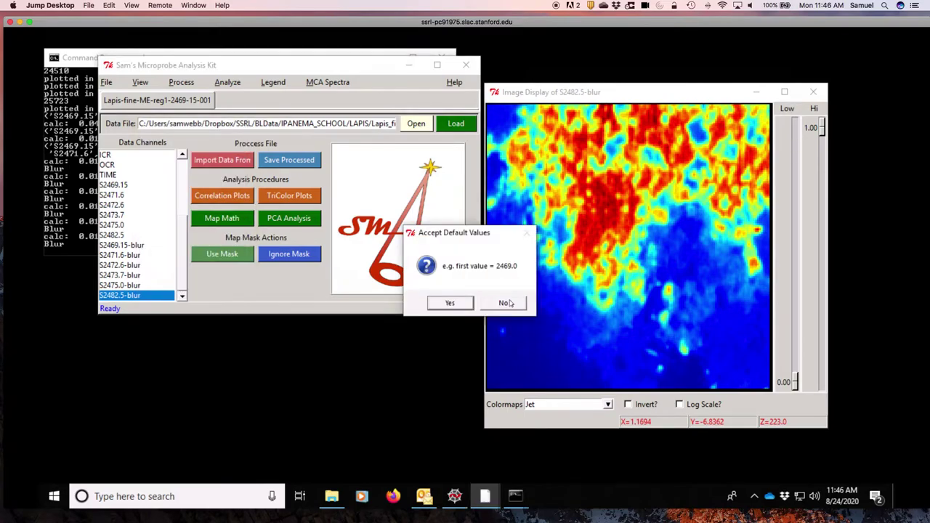
pyautogui.click(501, 304)
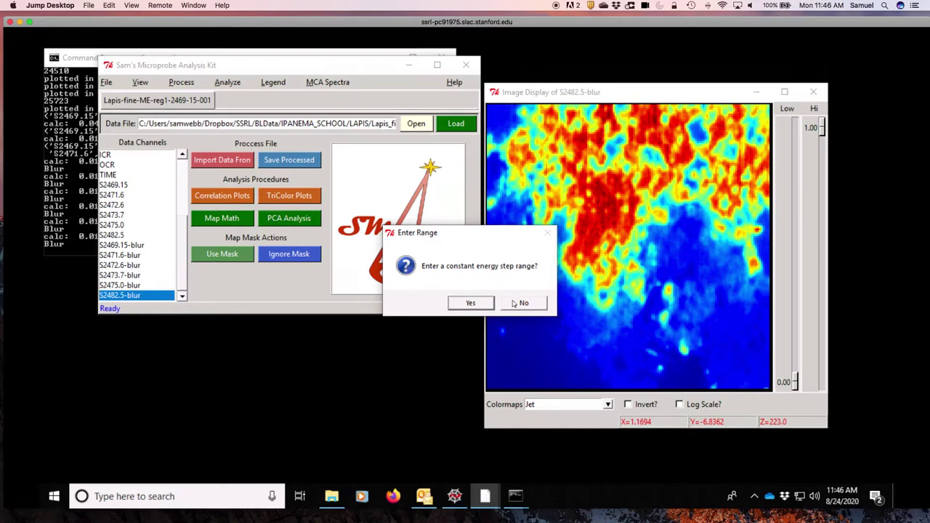
pyautogui.click(532, 304)
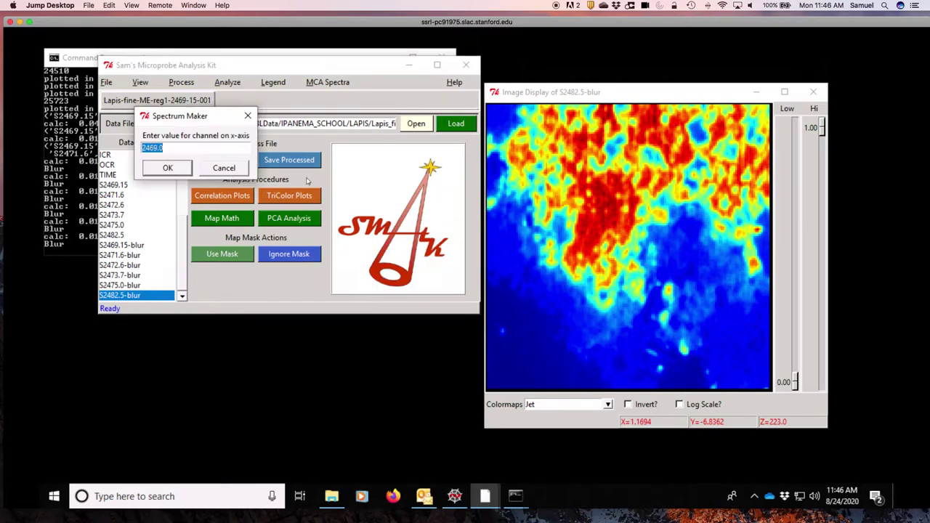
# Enter energies 2469.15, 2471.6 and 2472.6 for the first three blurred channels
pyautogui.click(201, 148)
pyautogui.press('BackSpace')
pyautogui.write('15')
pyautogui.press('Return')
pyautogui.click(201, 149)
pyautogui.press('Return')
pyautogui.click(202, 148)
pyautogui.press('BackSpace')
pyautogui.write('6')
pyautogui.press('Return')
# Enter the remaining blurred channel energies, including 2473.7 and ending with 2482.5
pyautogui.click(201, 148)
pyautogui.write('73')
pyautogui.press('Return')
pyautogui.click(201, 148)
pyautogui.press('BackSpace')
pyautogui.write('5')
pyautogui.press('Return')
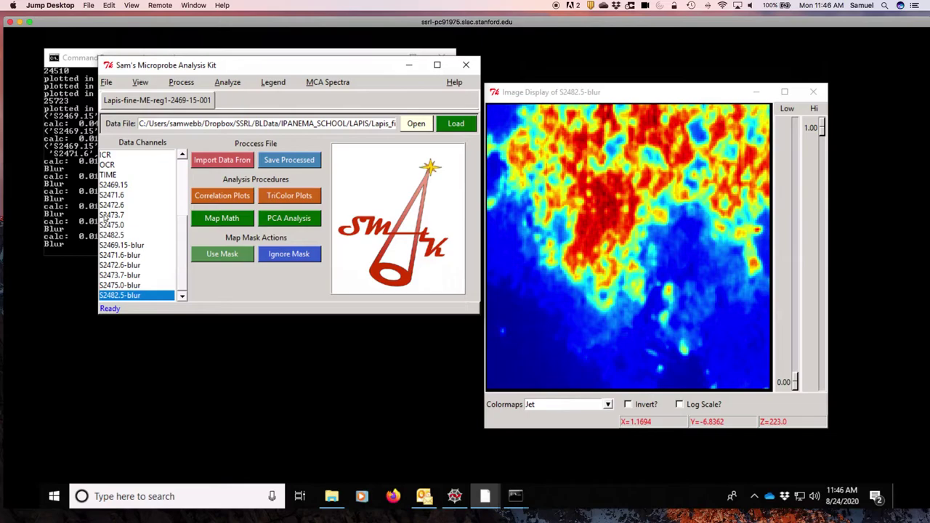
# Choose SiVM for S2469.15-blur through S2482.5-blur with 6 endmembers, entering a .1 factoring mean fraction
pyautogui.click(287, 225)
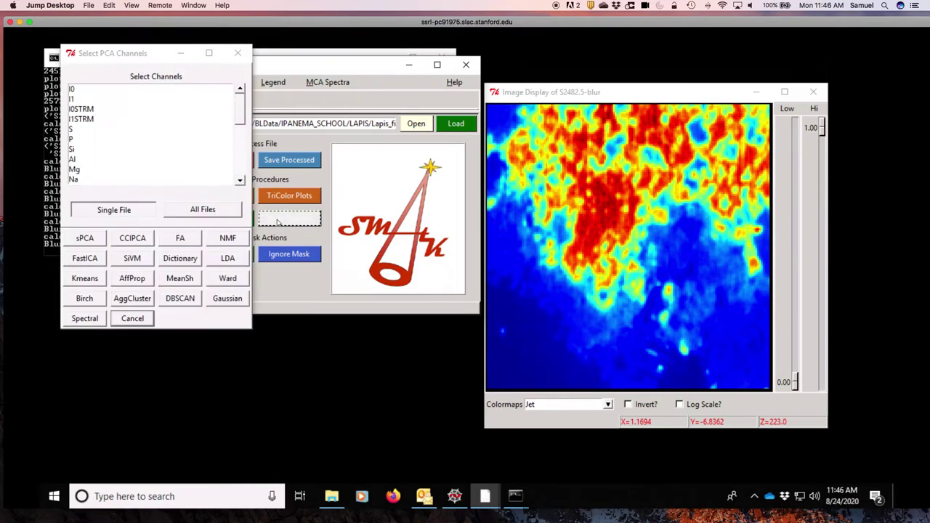
pyautogui.moveTo(244, 109); pyautogui.dragTo(244, 181)
pyautogui.click(114, 129)
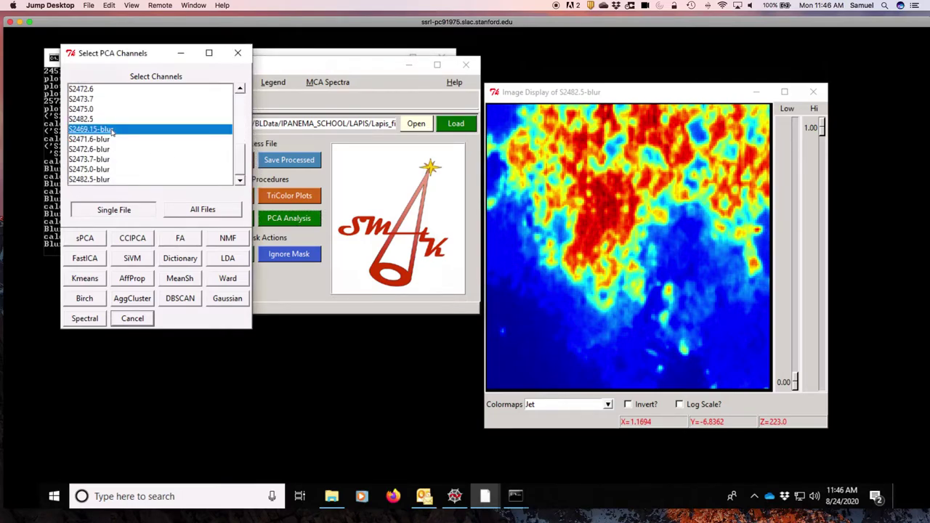
pyautogui.keyDown('shift'); pyautogui.click(91, 179); pyautogui.keyUp('shift')
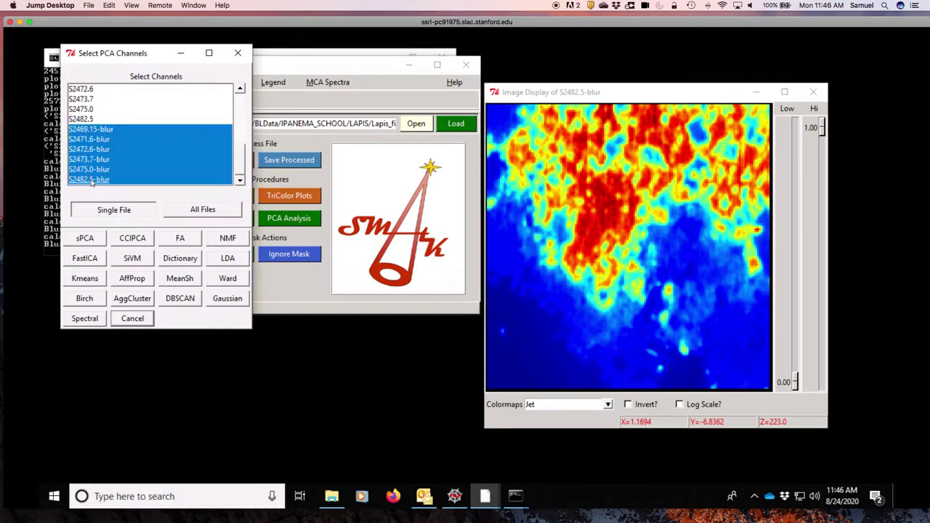
pyautogui.click(132, 259)
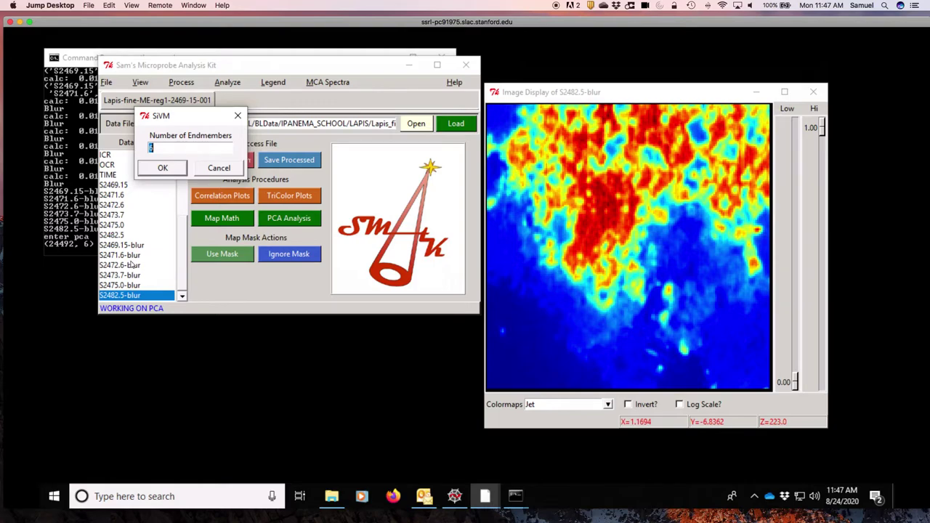
pyautogui.press('Return')
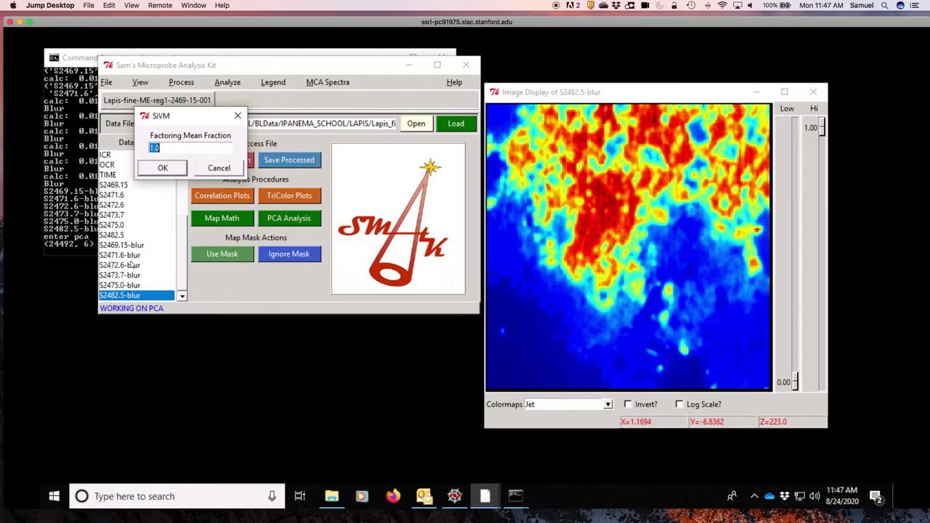
pyautogui.write('.1')
# Run SiVM with mean fraction .1 and move the EV0–EV5 vector plot to the right
pyautogui.click(162, 168)
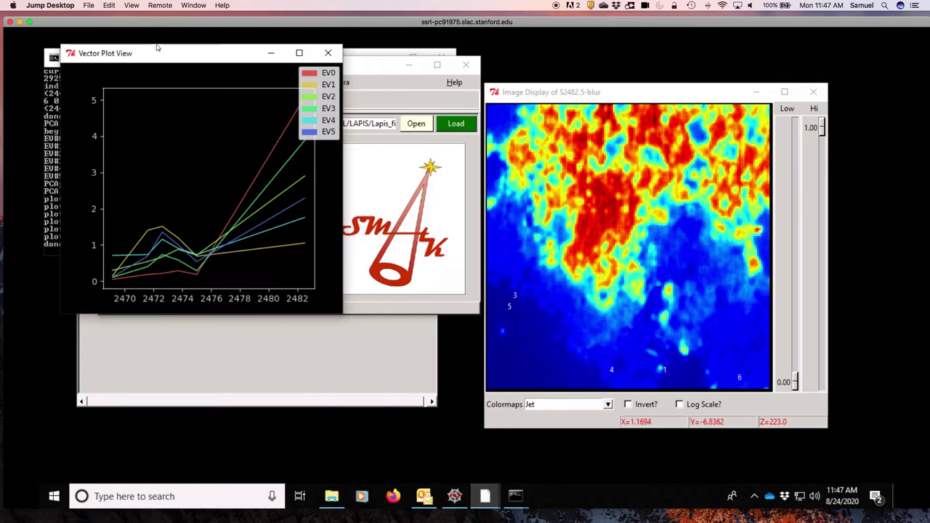
pyautogui.moveTo(157, 52); pyautogui.dragTo(713, 62)
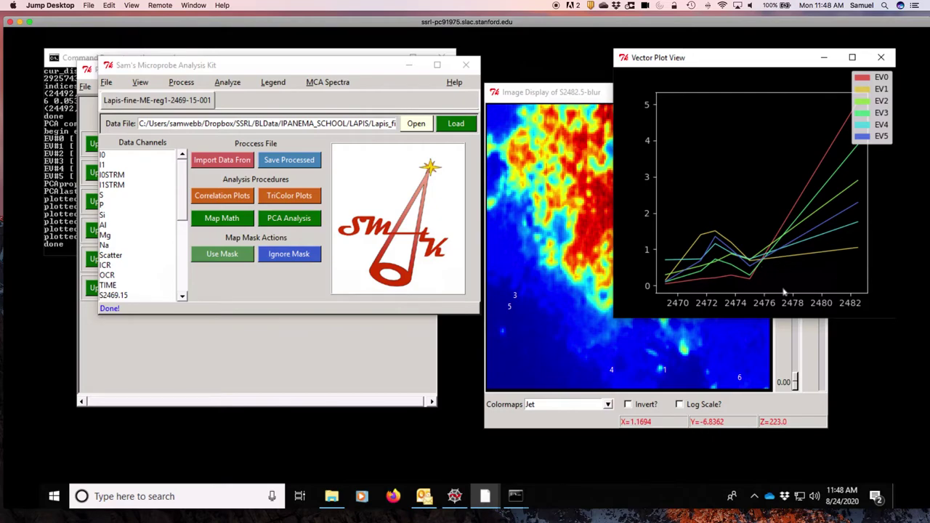
pyautogui.click(198, 364)
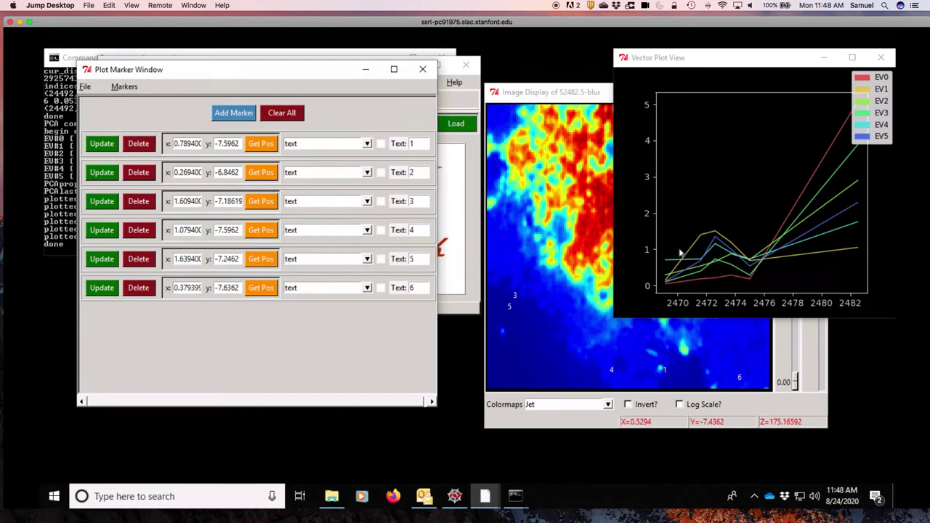
pyautogui.click(663, 423)
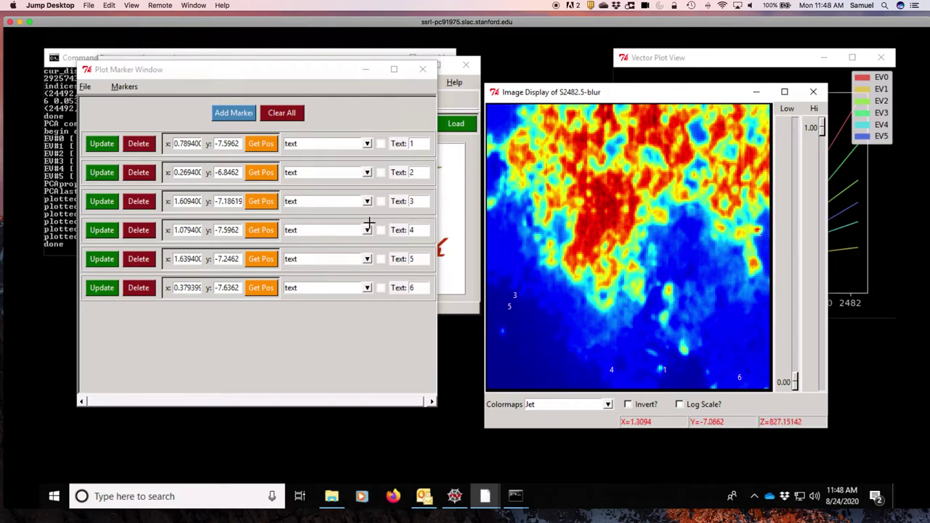
pyautogui.click(124, 87)
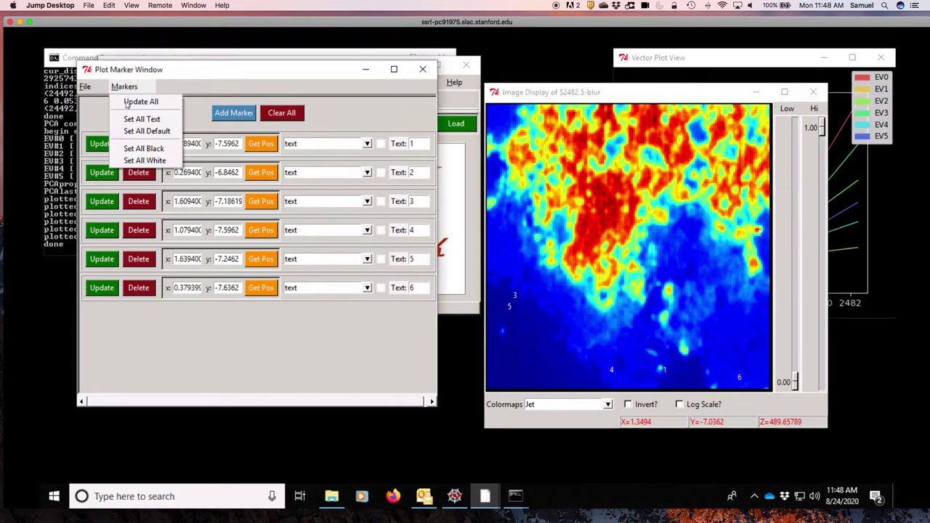
pyautogui.click(141, 130)
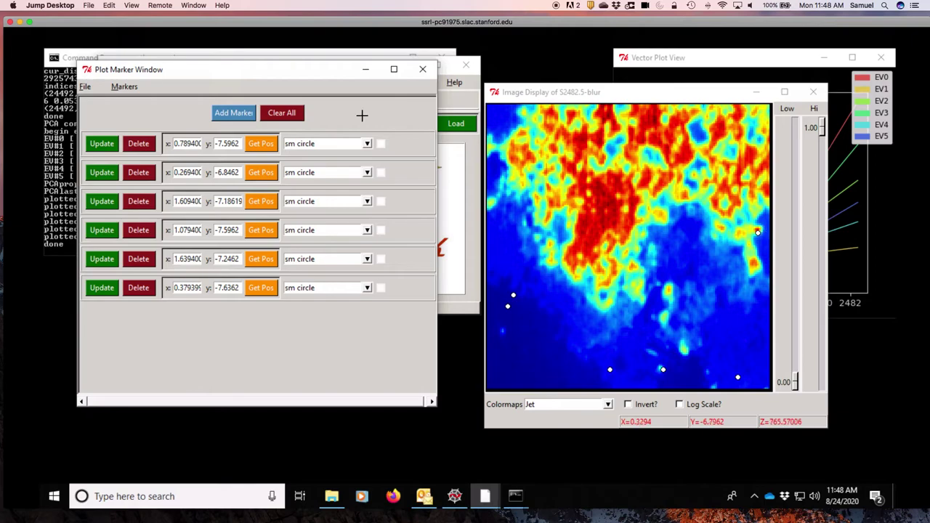
pyautogui.click(124, 86)
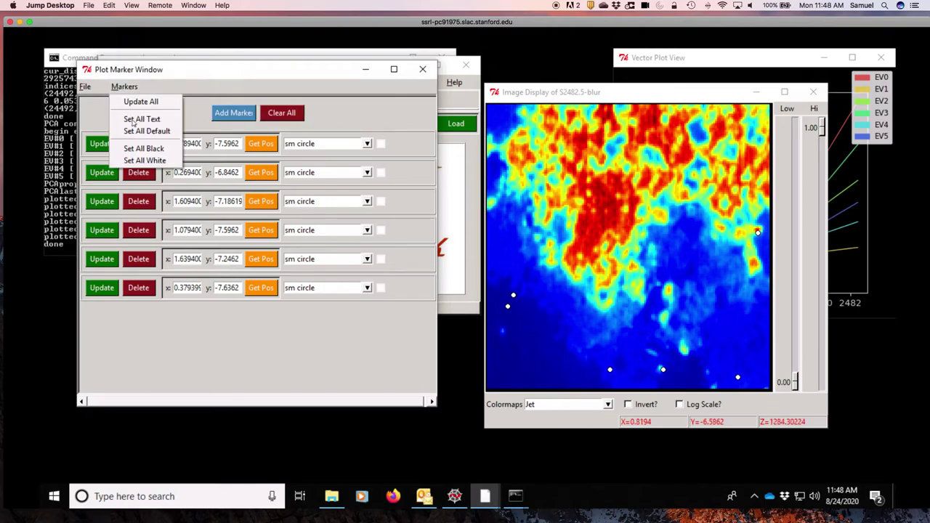
pyautogui.click(134, 121)
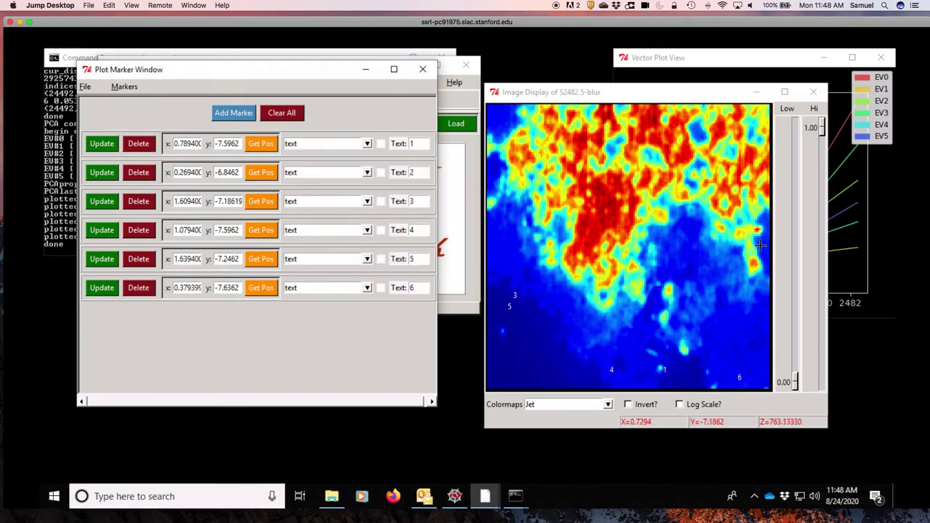
pyautogui.click(885, 279)
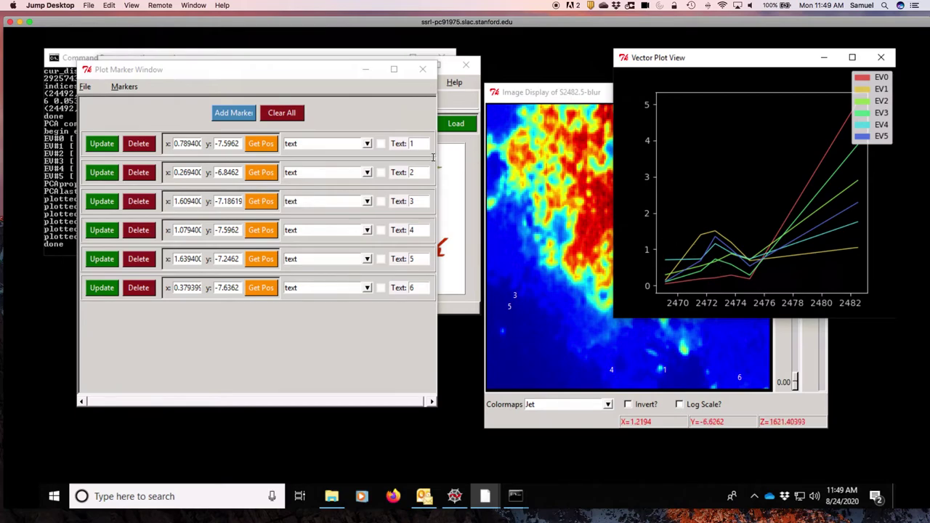
# Minimize the marker settings and browse SiVMComp1 and SiVMComp2, ending on the SiVMComp3 map
pyautogui.click(366, 71)
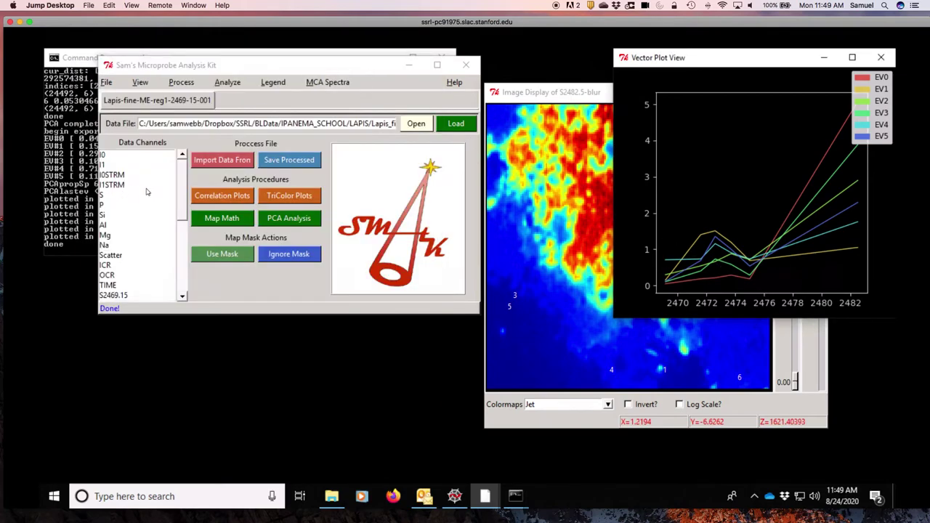
pyautogui.moveTo(179, 175); pyautogui.dragTo(183, 299)
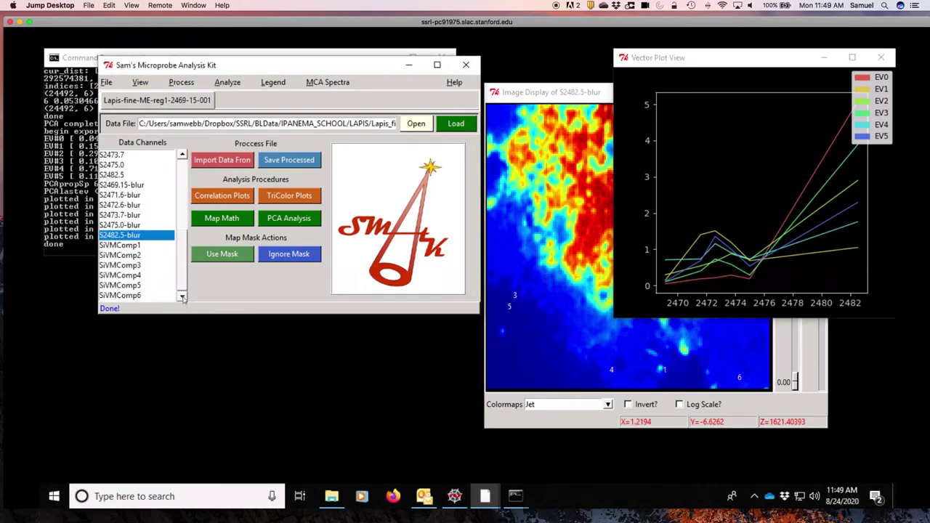
pyautogui.click(122, 245)
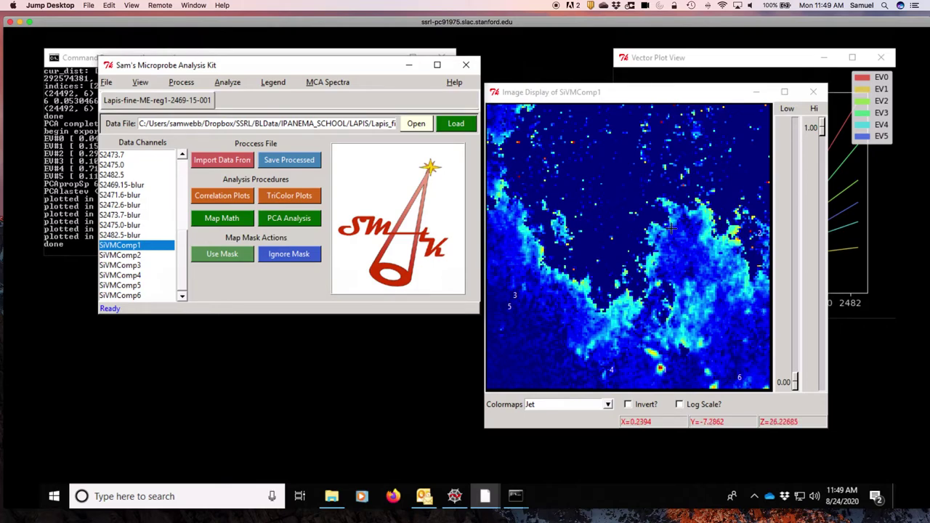
pyautogui.click(135, 257)
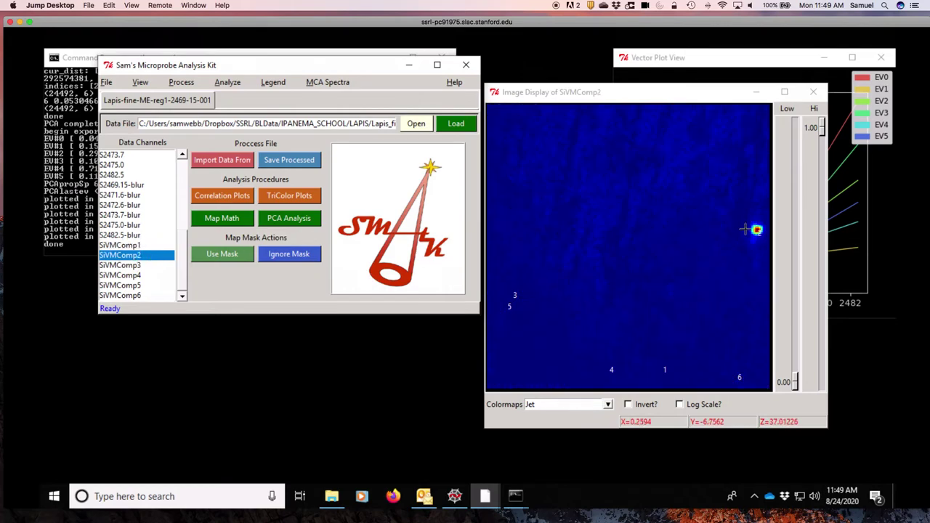
pyautogui.click(137, 266)
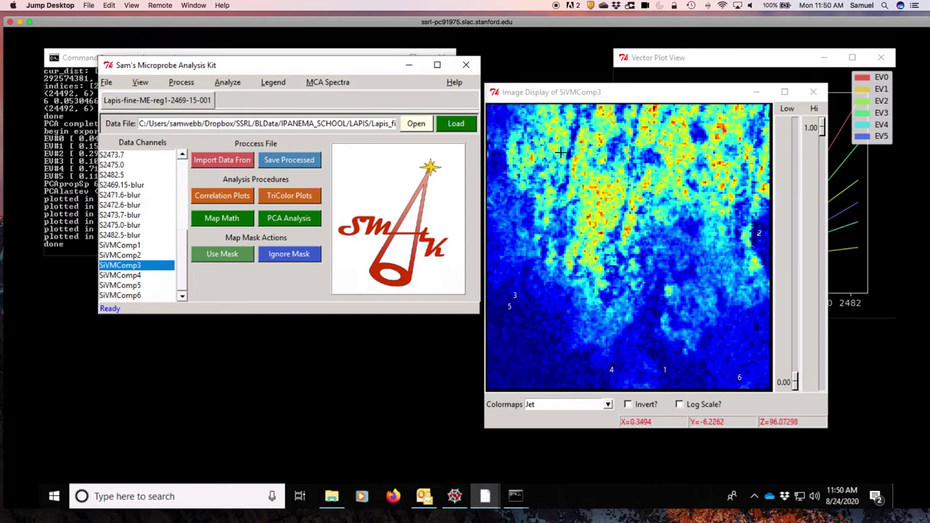
# Step through the SiVMComp3, SiVMComp4, SiVMComp5 and SiVMComp6 component maps, ending on SiVMComp6
pyautogui.click(115, 277)
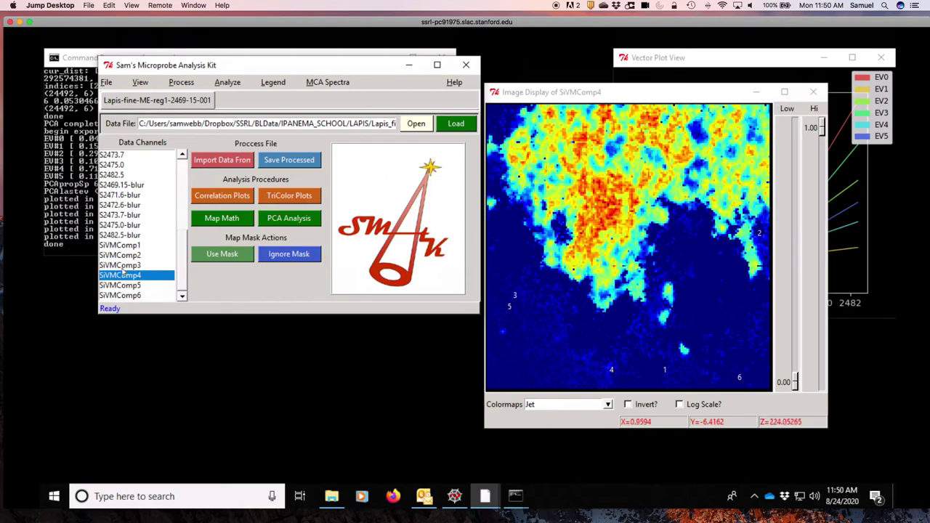
pyautogui.click(120, 266)
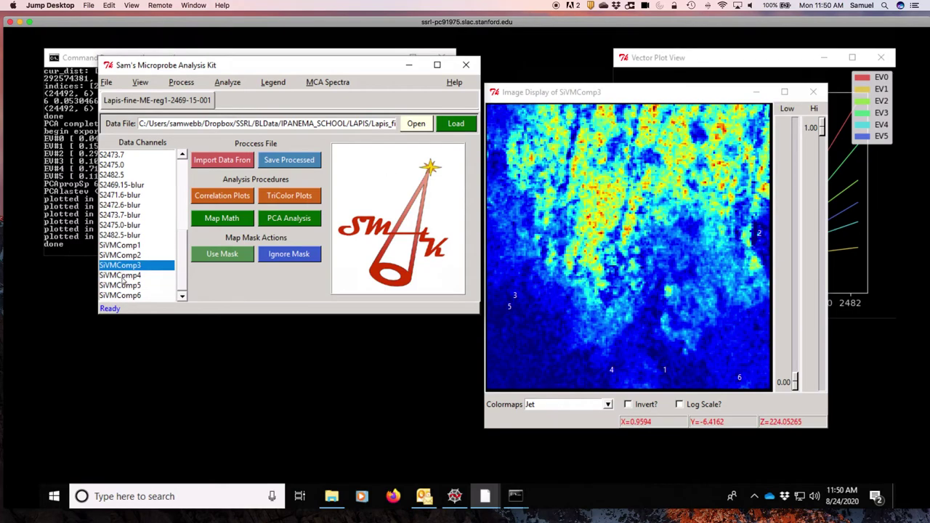
pyautogui.click(122, 275)
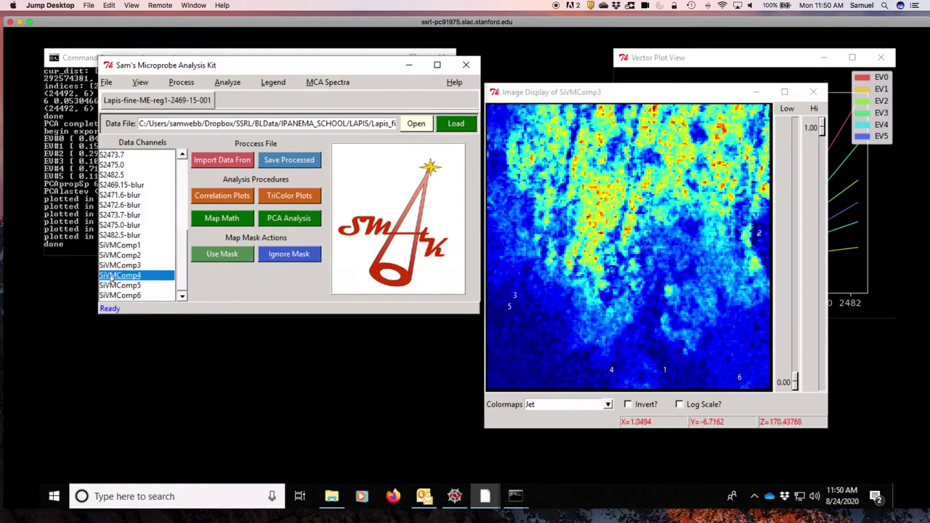
pyautogui.click(138, 285)
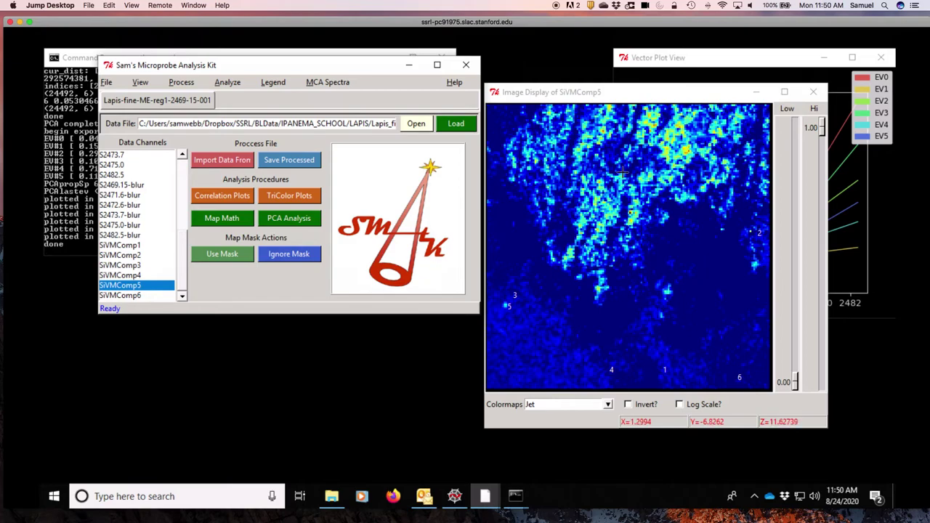
pyautogui.click(145, 296)
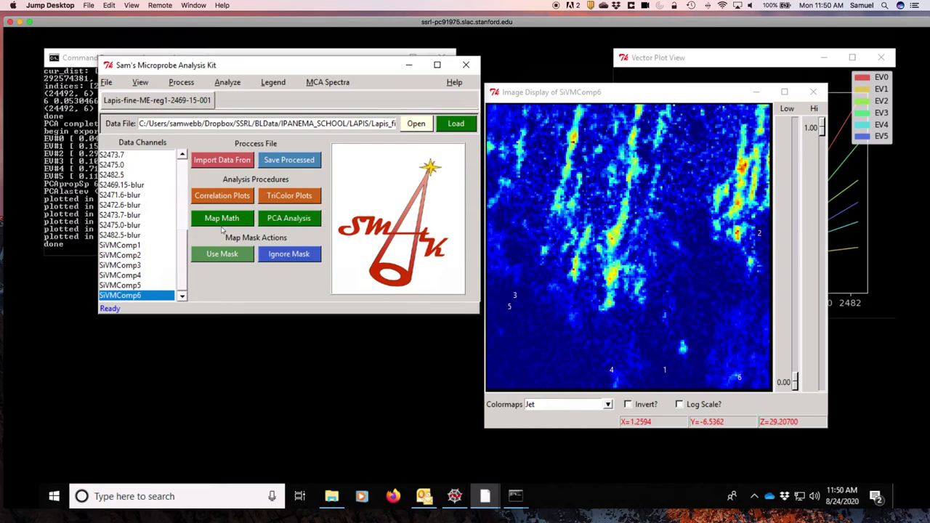
# In the tricolor plot settings, assign SiVMComp6 to red and move the composite image right
pyautogui.click(305, 199)
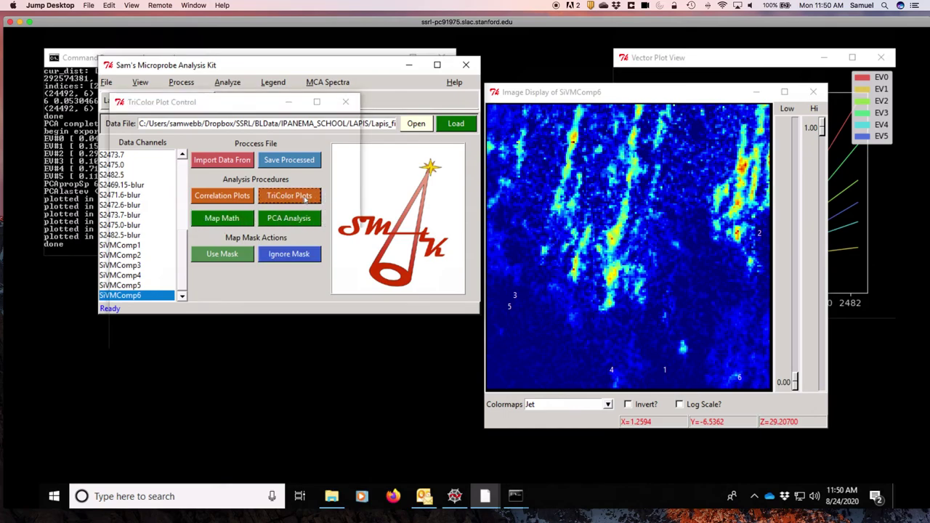
pyautogui.moveTo(207, 108); pyautogui.dragTo(348, 109)
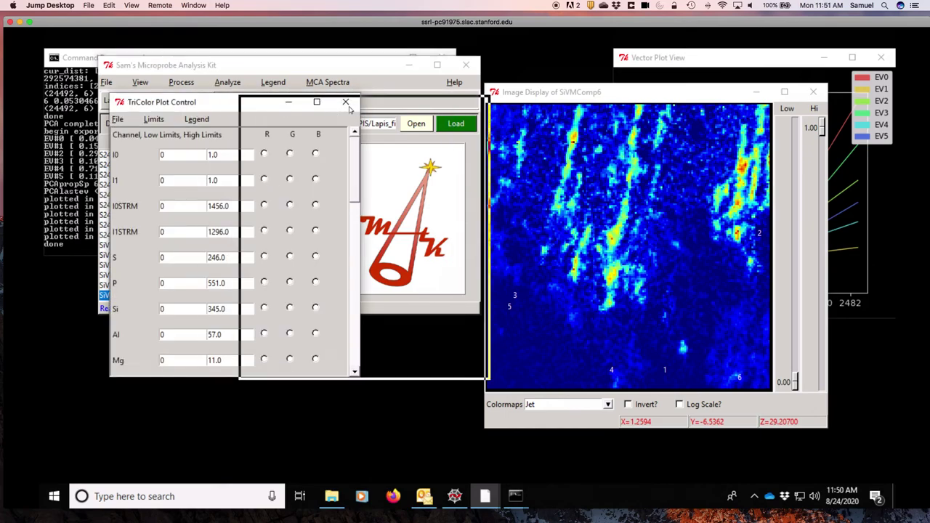
pyautogui.moveTo(497, 158); pyautogui.dragTo(497, 364)
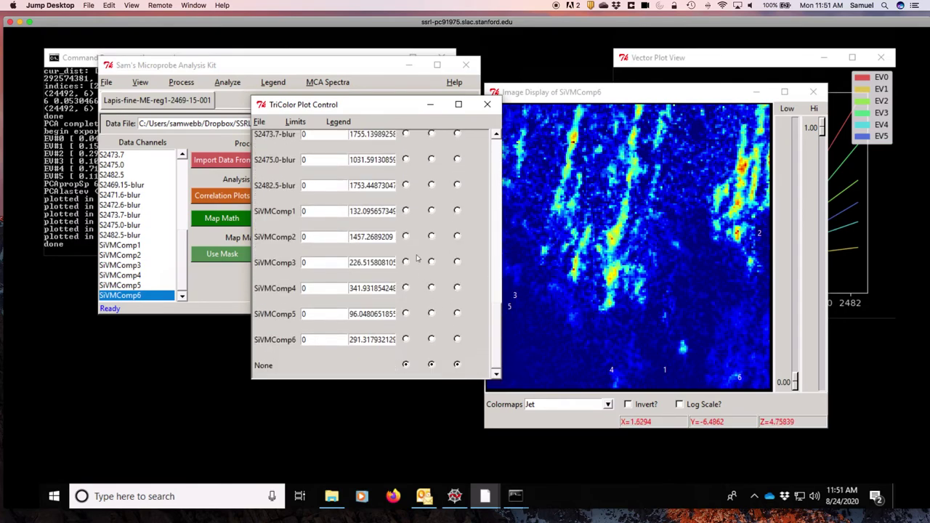
pyautogui.click(405, 340)
pyautogui.click(308, 136)
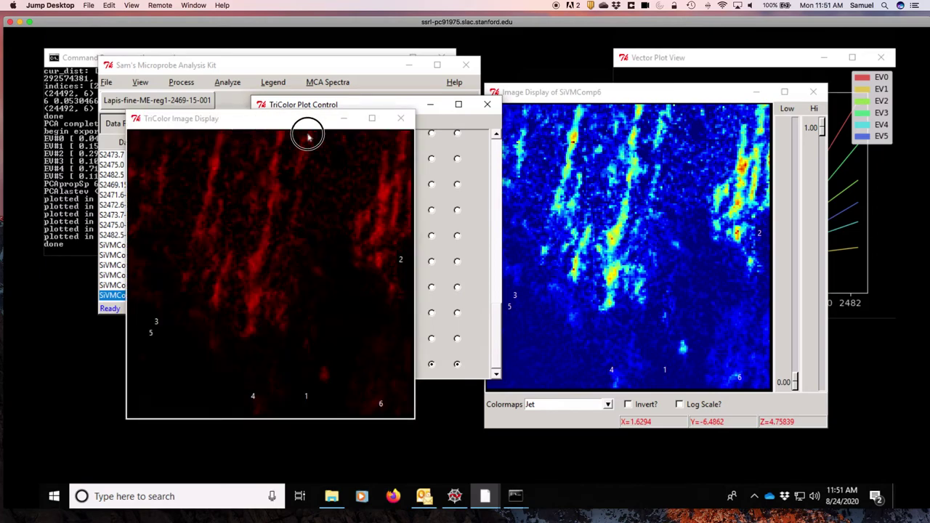
pyautogui.moveTo(307, 136); pyautogui.dragTo(711, 178)
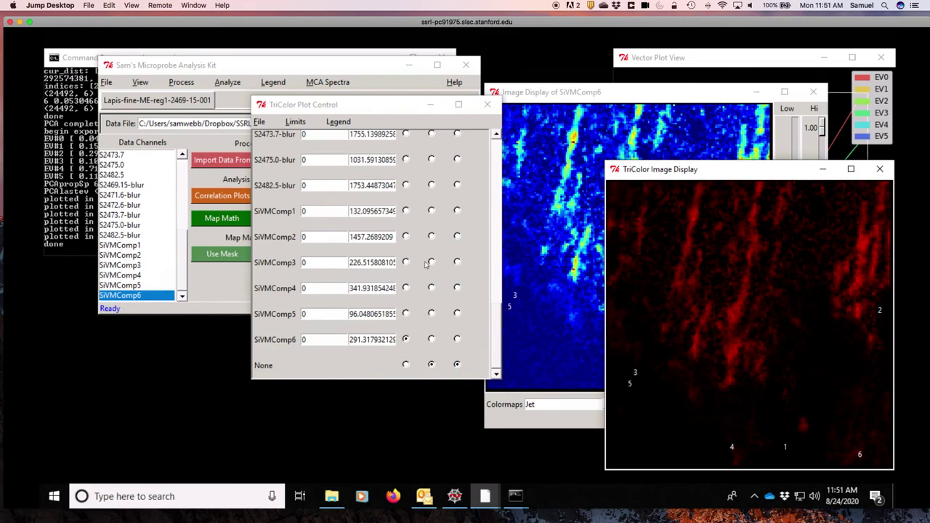
# Compare the SiVMComp5 and SiVMComp4 maps and assign SiVMComp4 to green
pyautogui.click(134, 287)
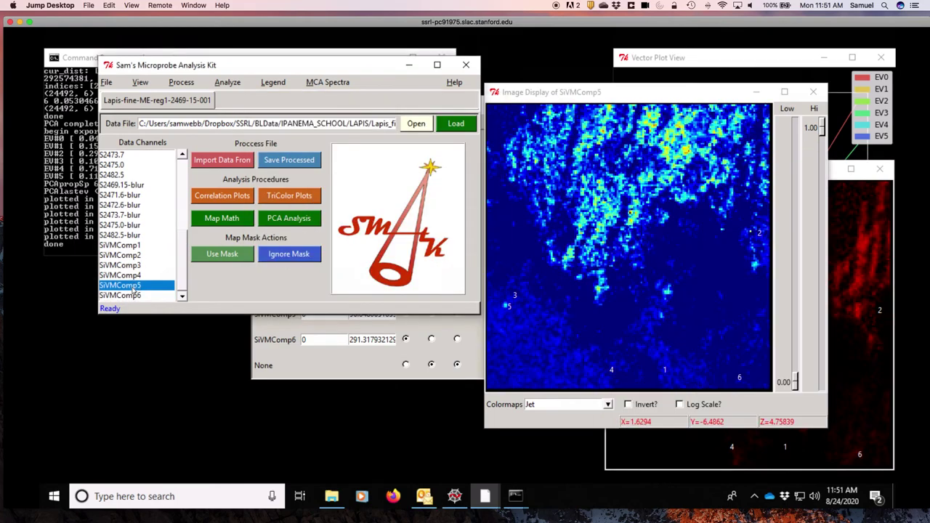
pyautogui.press('Up')
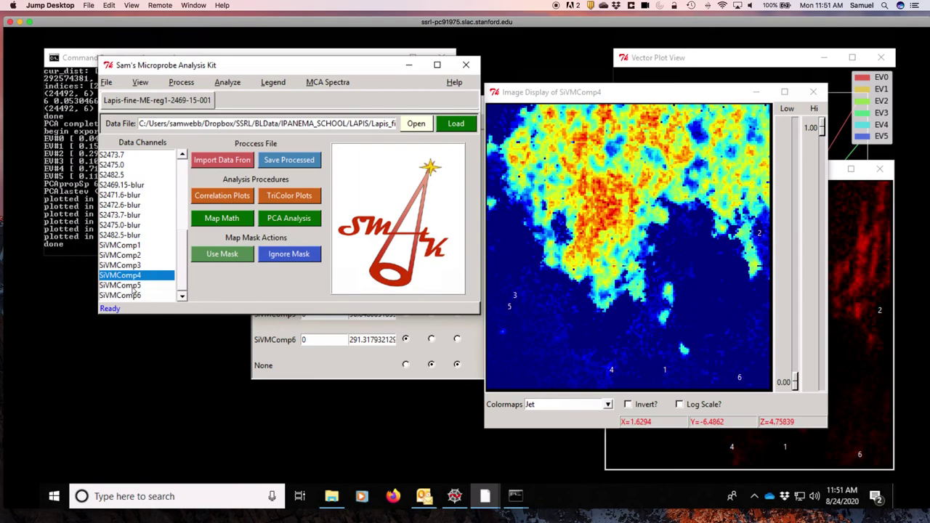
pyautogui.click(324, 379)
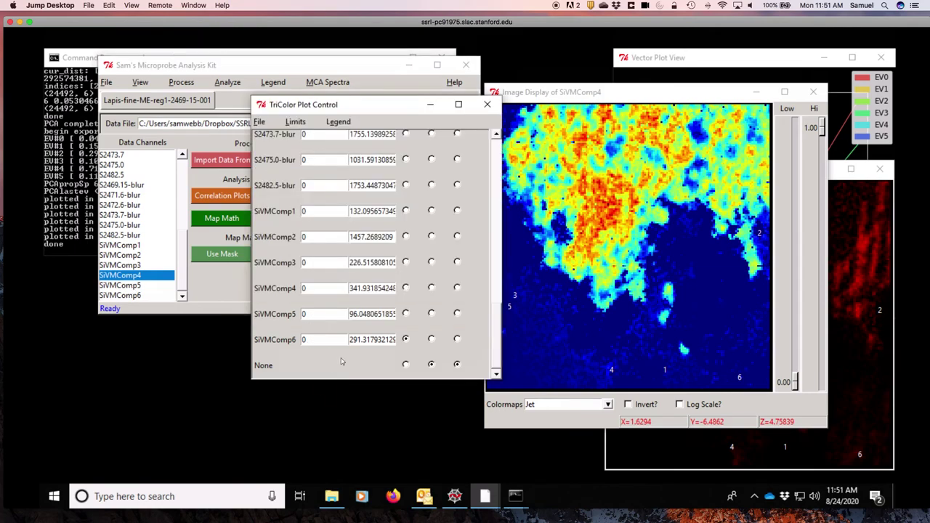
pyautogui.click(431, 288)
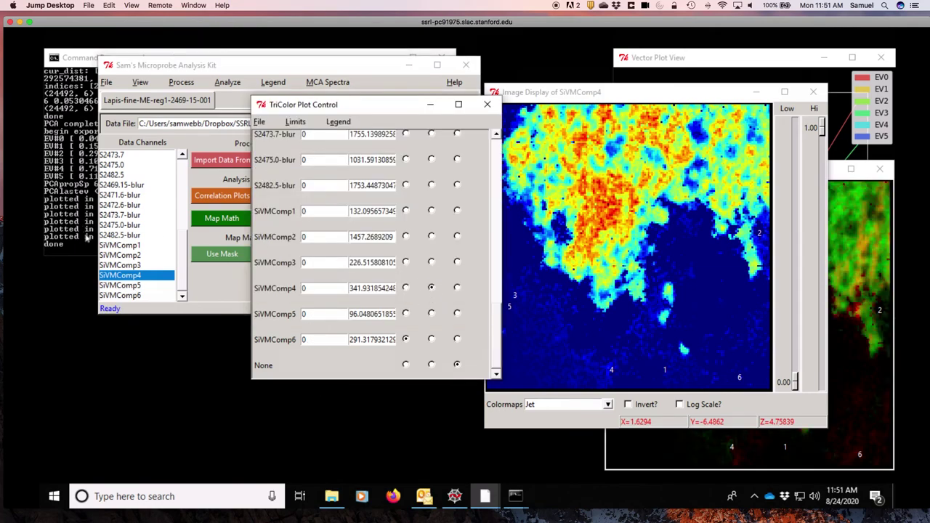
# Assign SiVMComp1 to blue, replace green with SiVMComp3, and display the SiVMComp3 map
pyautogui.click(456, 210)
pyautogui.click(872, 328)
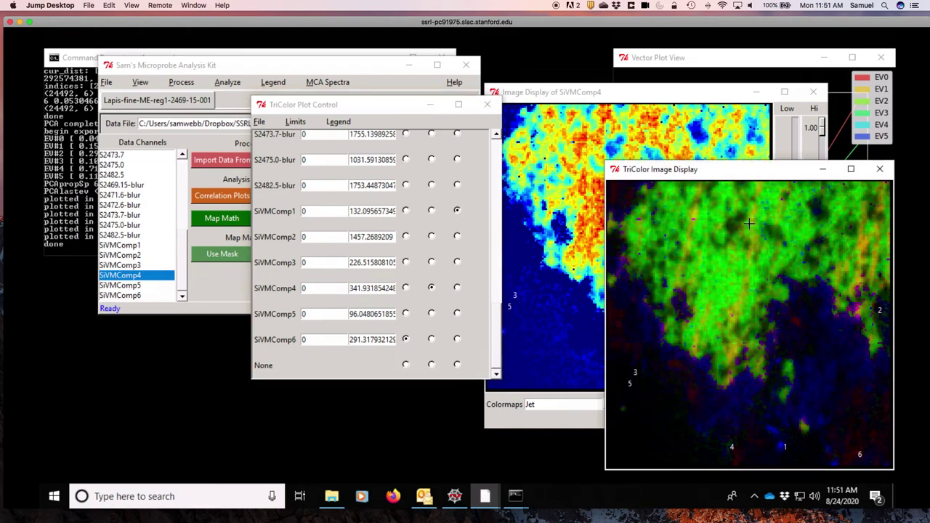
pyautogui.click(432, 262)
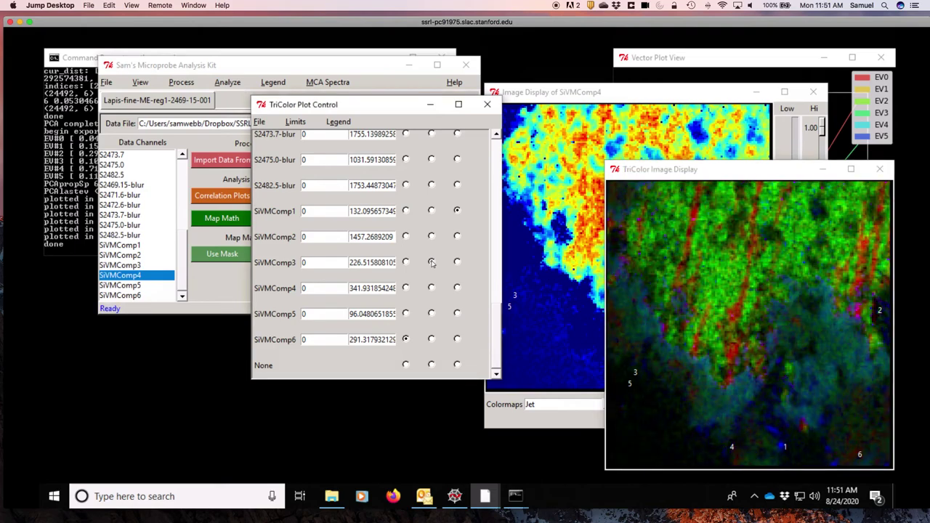
pyautogui.click(130, 265)
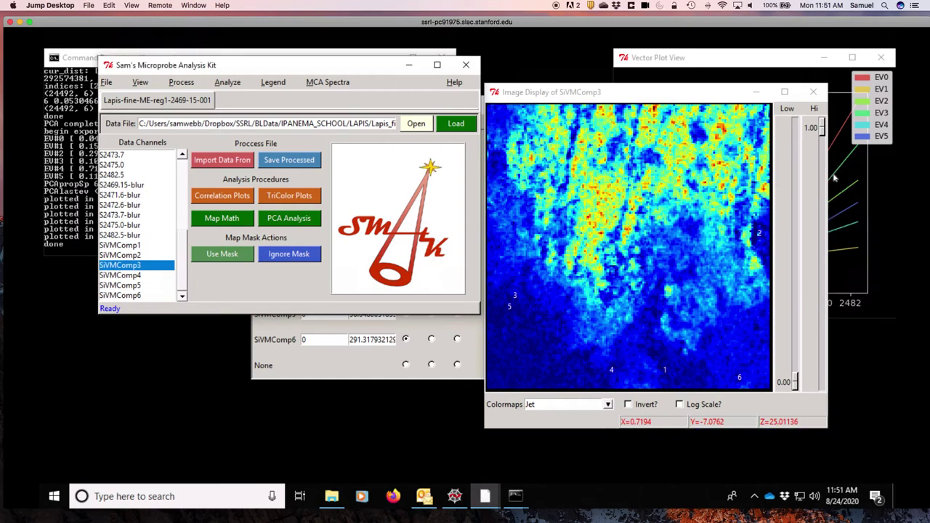
# Keep SiVMComp6 on red and bring the tricolor composite image to the front
pyautogui.click(310, 366)
pyautogui.click(404, 340)
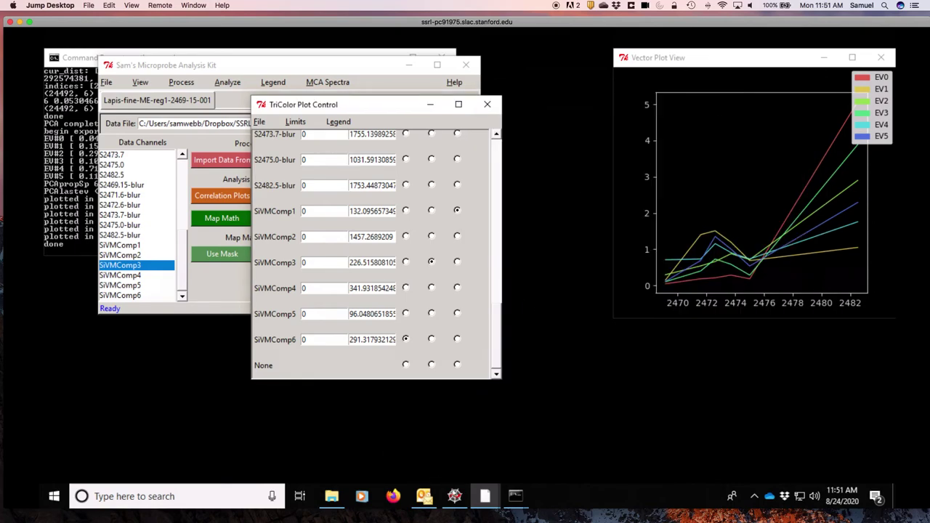
pyautogui.click(484, 498)
pyautogui.click(686, 452)
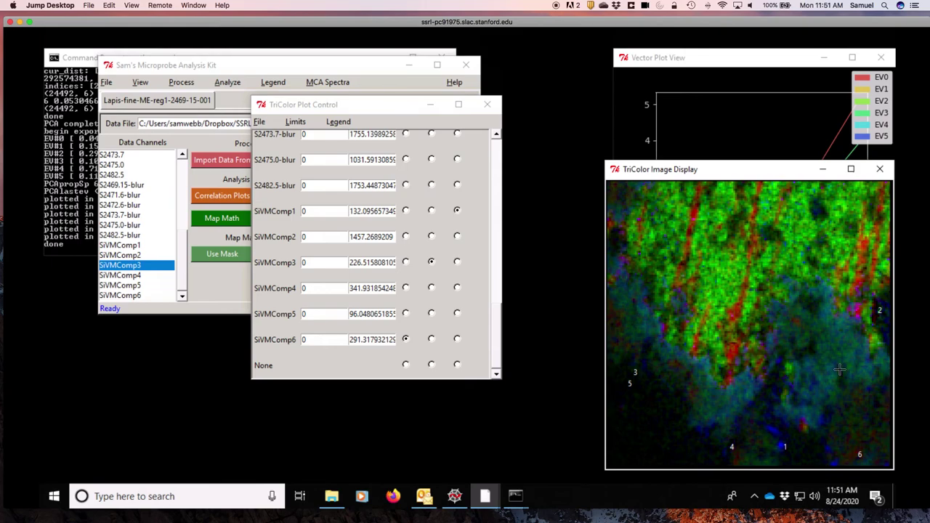
# Shift the composite image further left and bring the EV0–EV5 endmember spectra plot back into view
pyautogui.click(753, 170)
pyautogui.moveTo(753, 170); pyautogui.dragTo(675, 168)
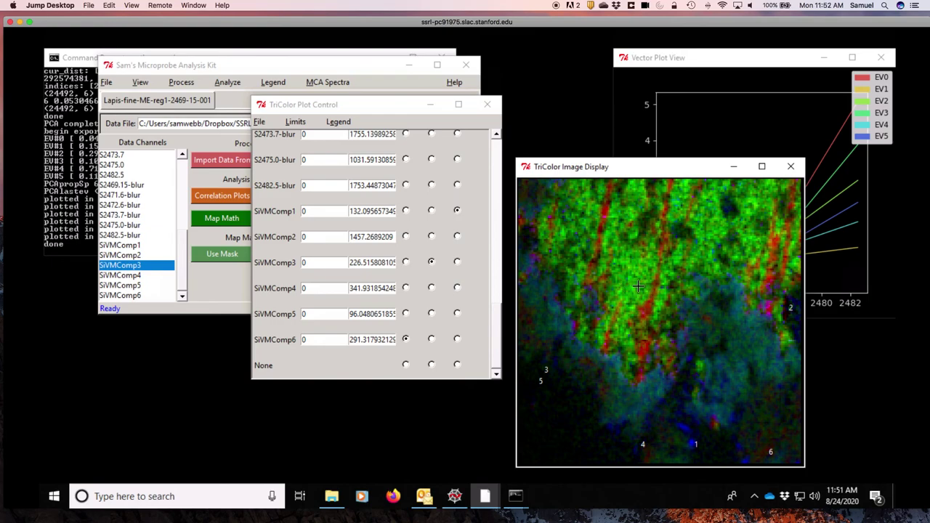
pyautogui.click(870, 277)
pyautogui.click(812, 266)
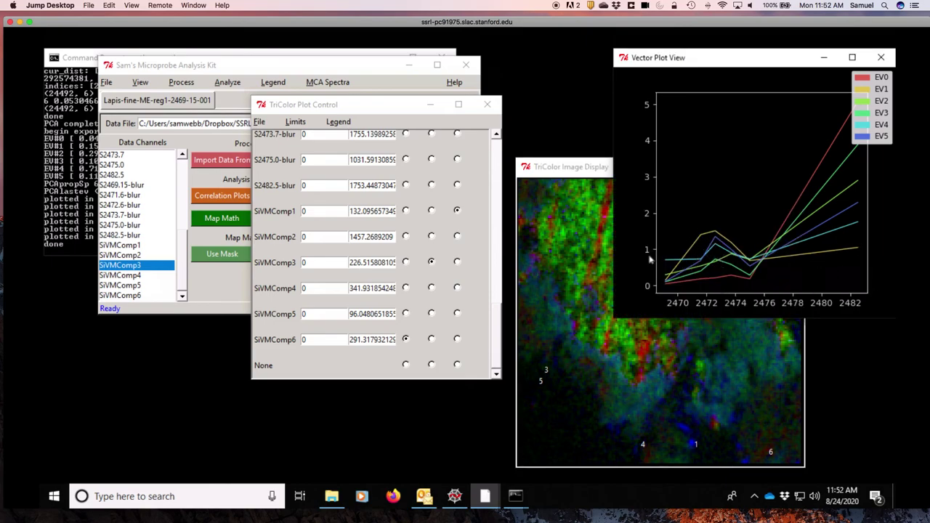
pyautogui.click(570, 168)
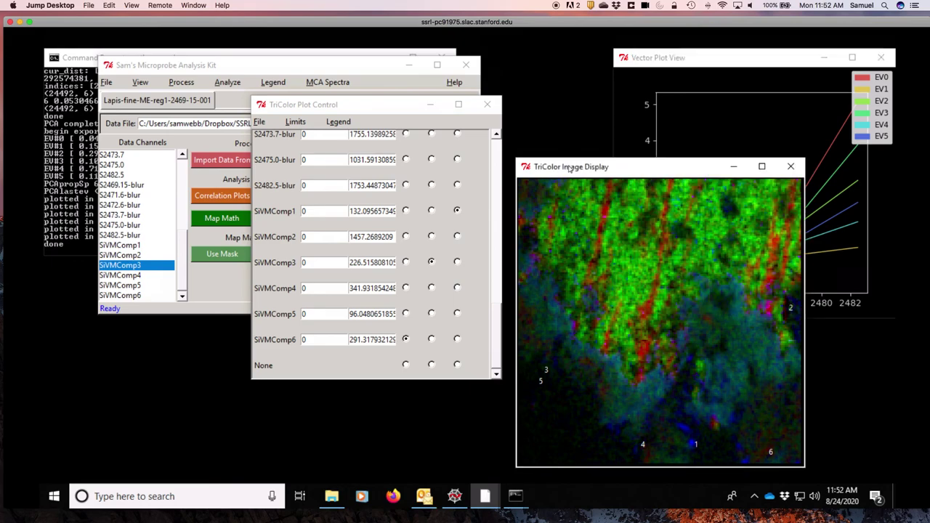